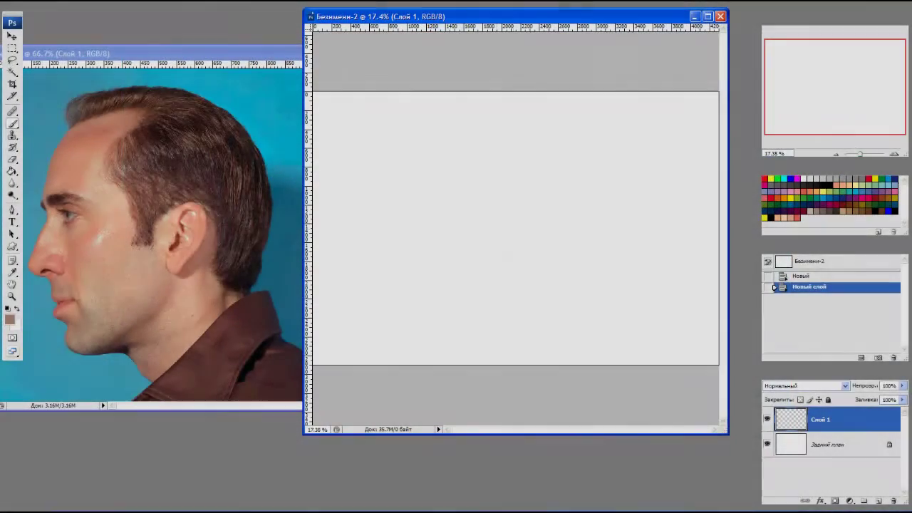
Draw a brown forehead-to-nose profile line on the blank canvas beside the reference photo.
mouse_move(447, 148)
left_mouse_down()
mouse_move(435, 172)
mouse_move(429, 281)
mouse_move(435, 246)
mouse_move(421, 290)
mouse_move(428, 305)
mouse_move(464, 302)
left_mouse_up()
Rework the lower end of the profile line and paint a dark eyebrow above the eye.
key("e")
key("b")
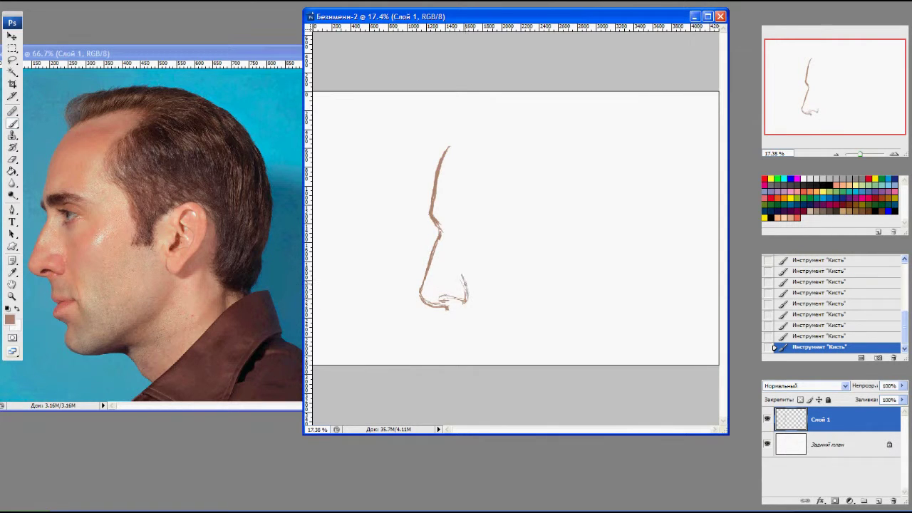
left_click_drag(443, 217, 487, 218)
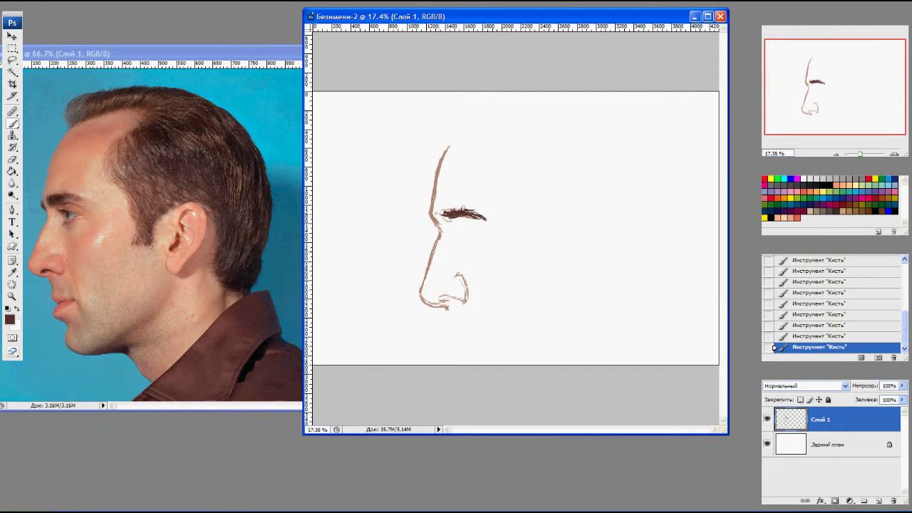
right_click(479, 198)
key("Return")
Block in salmon and peach skin over the forehead, nose bridge and cheek.
left_click(430, 268, "alt")
left_click_drag(422, 289, 424, 302)
left_click_drag(442, 237, 439, 262)
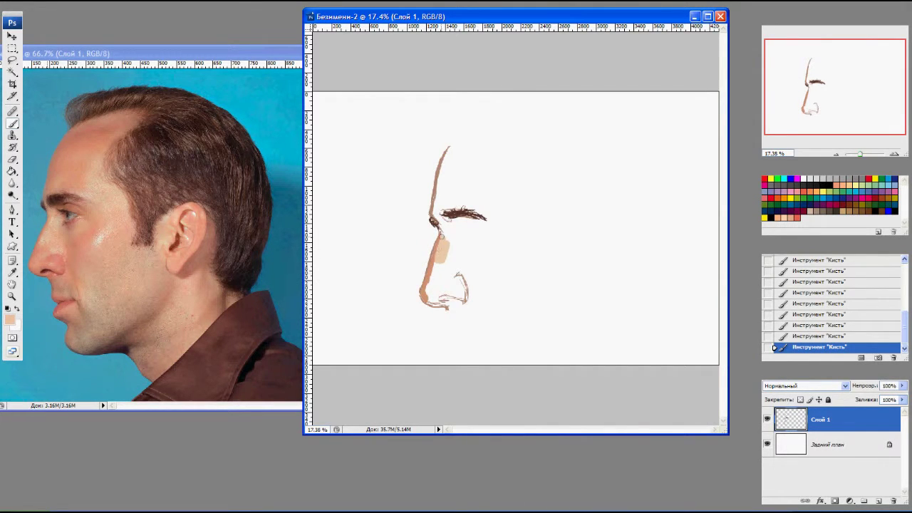
mouse_move(449, 141)
left_mouse_down()
mouse_move(433, 215)
mouse_move(451, 145)
left_mouse_up()
mouse_move(459, 175)
left_mouse_down()
mouse_move(442, 198)
mouse_move(455, 139)
left_mouse_up()
mouse_move(467, 252)
left_mouse_down()
mouse_move(476, 278)
mouse_move(446, 307)
mouse_move(439, 265)
mouse_move(430, 294)
left_mouse_up()
left_click_drag(448, 238, 456, 259)
left_click_drag(441, 223, 452, 238)
left_click(449, 213, "alt")
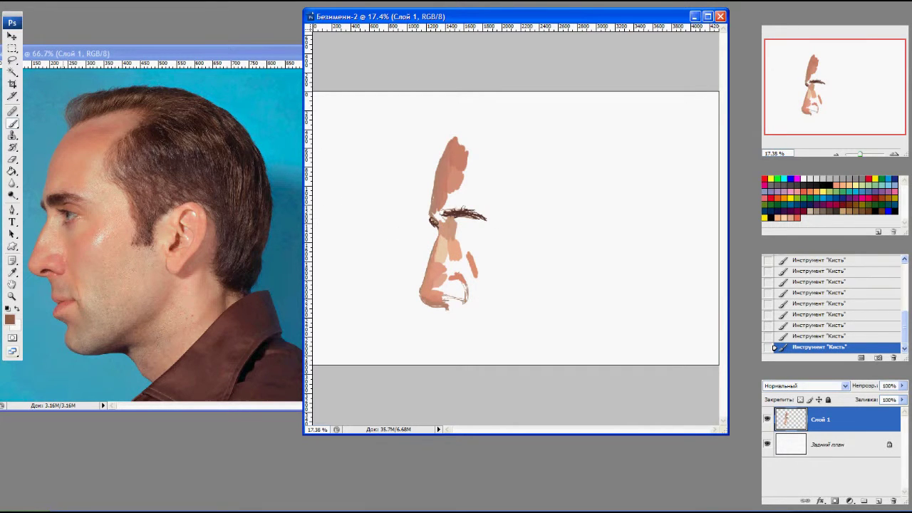
Touch up the eyebrow edge and add fine dark hairs, extending the brow to the right.
right_click(528, 229)
key("Escape")
key("e")
right_click(482, 228)
key("Escape")
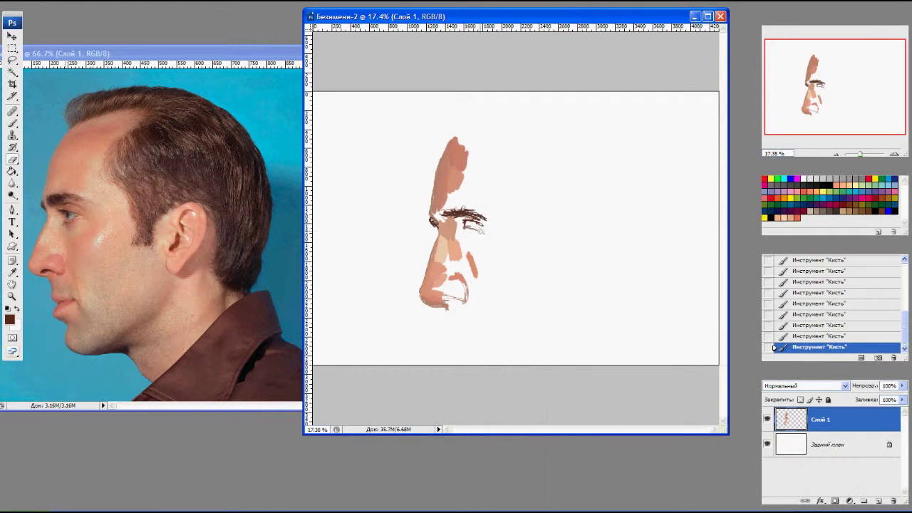
key("b")
left_click_drag(468, 224, 480, 223)
key("e")
key("b")
left_click_drag(462, 228, 479, 225)
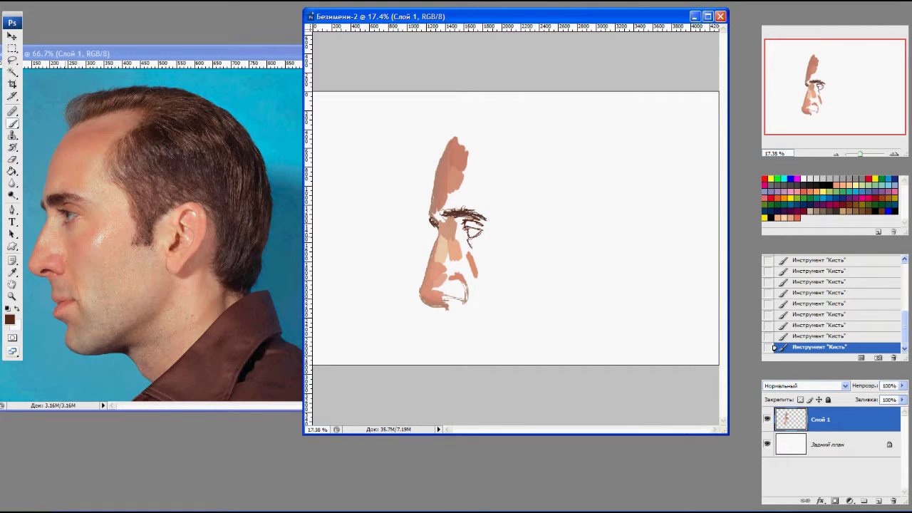
left_click_drag(469, 214, 489, 214)
Paint a dark mark beside the eye in darker brown and tan, then add a new layer.
right_click(481, 199)
key("Escape")
left_click(164, 143, "alt")
left_click(128, 306, "alt")
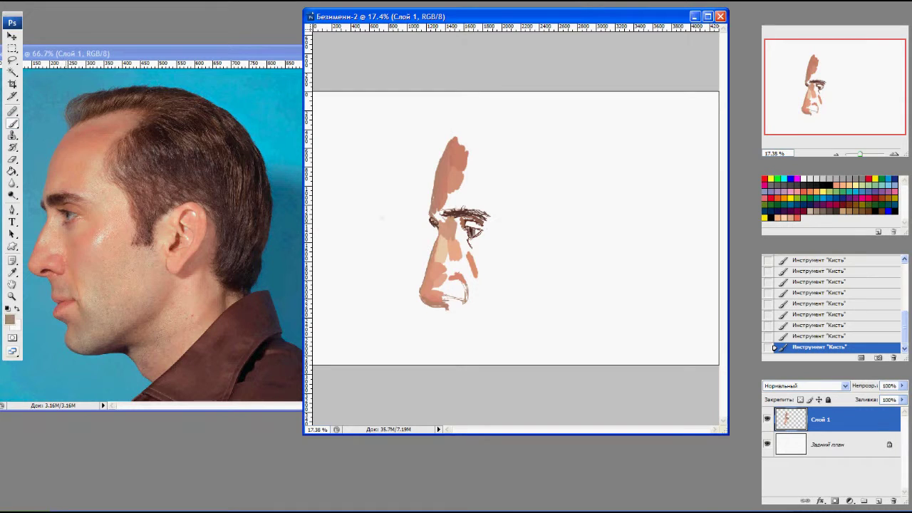
left_click_drag(465, 221, 474, 228)
left_click(142, 335, "alt")
left_click(878, 501, "ctrl")
Paint a broad cyan band down the left side of the face on the new layer.
left_click(270, 107, "alt")
right_click(479, 176)
left_click_drag(447, 112, 423, 242)
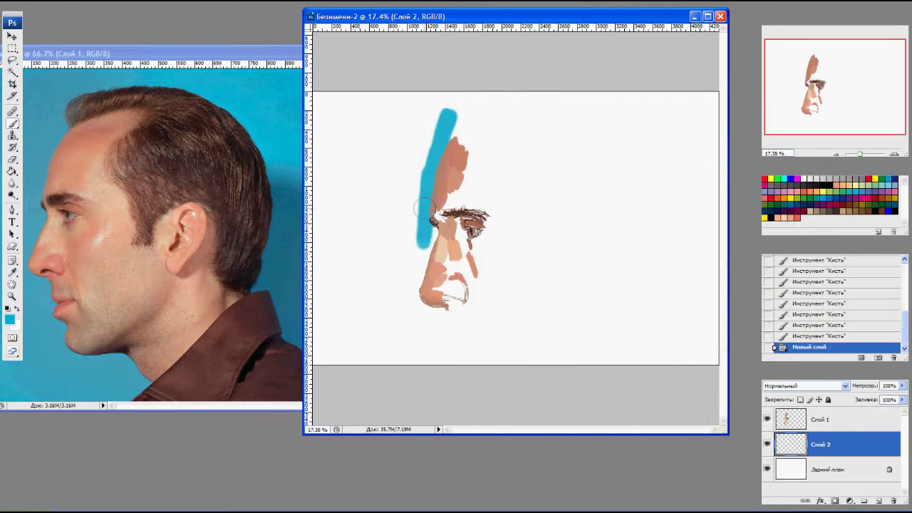
left_click_drag(423, 208, 388, 213)
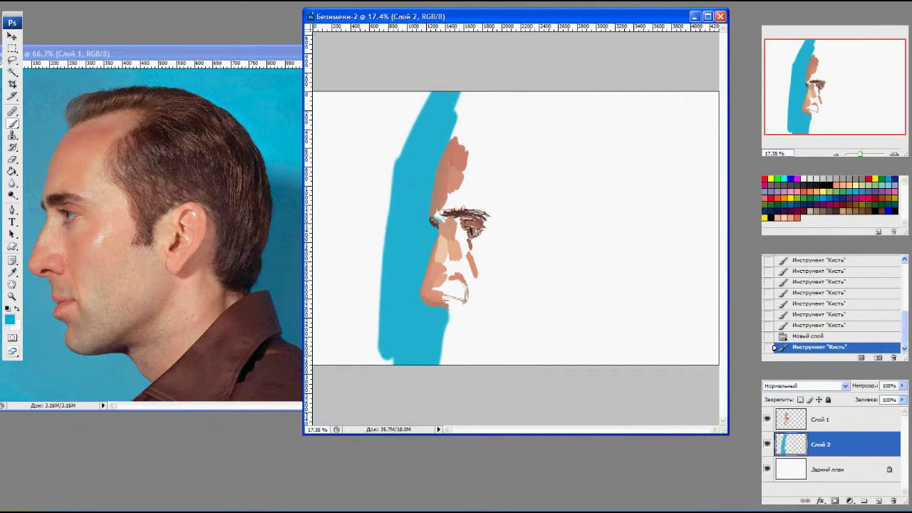
On the face layer, paint sampled skin tones over forehead and cheek, with pink below the nose.
left_click(464, 189, "alt")
key("alt+bracketright")
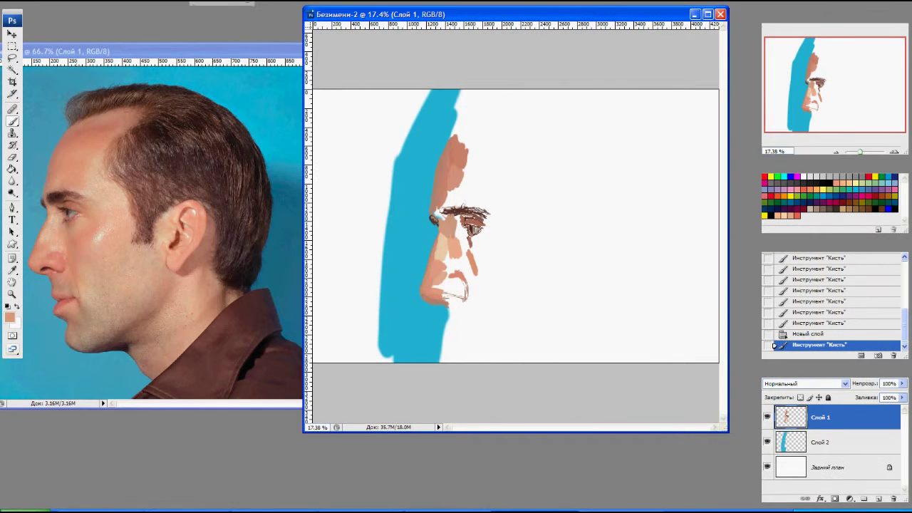
mouse_move(463, 185)
left_mouse_down()
mouse_move(470, 171)
mouse_move(500, 213)
mouse_move(456, 143)
left_mouse_up()
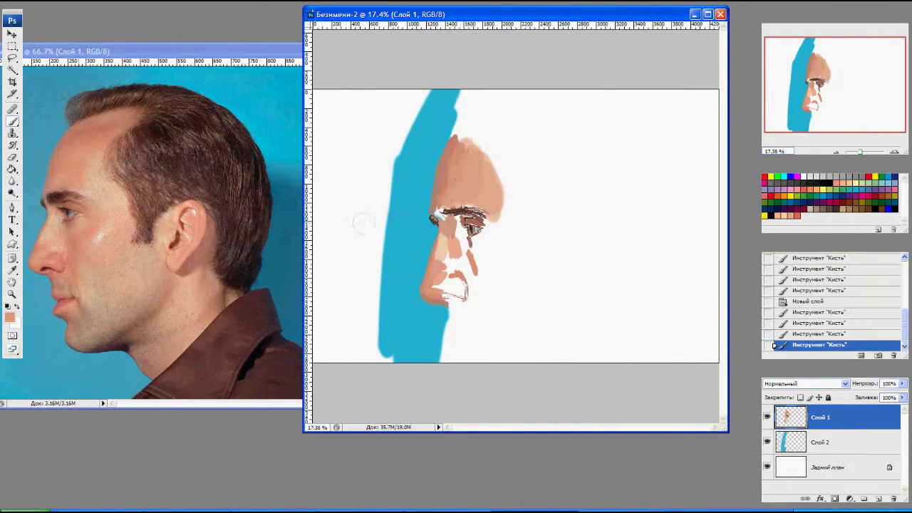
mouse_move(450, 227)
left_mouse_down()
mouse_move(470, 282)
mouse_move(473, 242)
left_mouse_up()
left_click(470, 249, "alt")
left_click(470, 285, "alt")
mouse_move(449, 298)
left_mouse_down()
mouse_move(467, 323)
mouse_move(463, 314)
left_mouse_up()
left_click(435, 288, "alt")
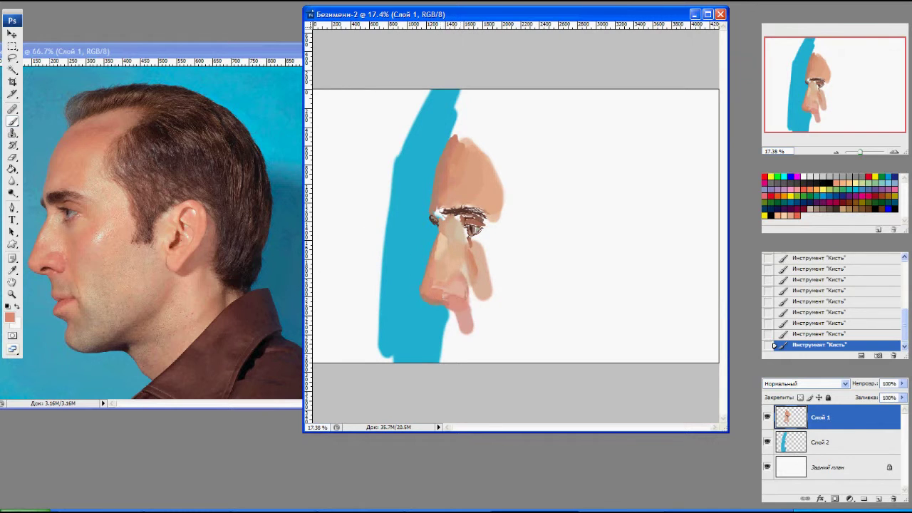
left_click(471, 285, "alt")
left_click_drag(474, 275, 484, 339)
mouse_move(473, 231)
left_mouse_down()
mouse_move(499, 268)
mouse_move(517, 267)
left_mouse_up()
Lighten the cheek, smooth the nose, and darken the eye corner and eyebrow with brown.
left_click(492, 246, "alt")
mouse_move(499, 314)
left_mouse_down()
mouse_move(520, 218)
mouse_move(511, 252)
mouse_move(502, 171)
mouse_move(509, 217)
mouse_move(488, 292)
mouse_move(480, 269)
left_mouse_up()
left_click(467, 179, "alt")
mouse_move(460, 298)
left_mouse_down()
mouse_move(442, 292)
mouse_move(442, 267)
left_mouse_up()
left_click(443, 285, "alt")
left_click(442, 242, "alt")
left_click(453, 214, "alt")
mouse_move(460, 210)
left_mouse_down()
mouse_move(445, 212)
mouse_move(474, 210)
mouse_move(457, 220)
mouse_move(470, 216)
mouse_move(463, 230)
mouse_move(478, 246)
left_mouse_up()
left_click(467, 222, "alt")
Lasso and nudge the eye patch, then dab touch-up paint around the eye.
key("l")
key("ctrl+d")
key("b")
left_click_drag(485, 232, 481, 238)
left_click(484, 239)
left_click(484, 242)
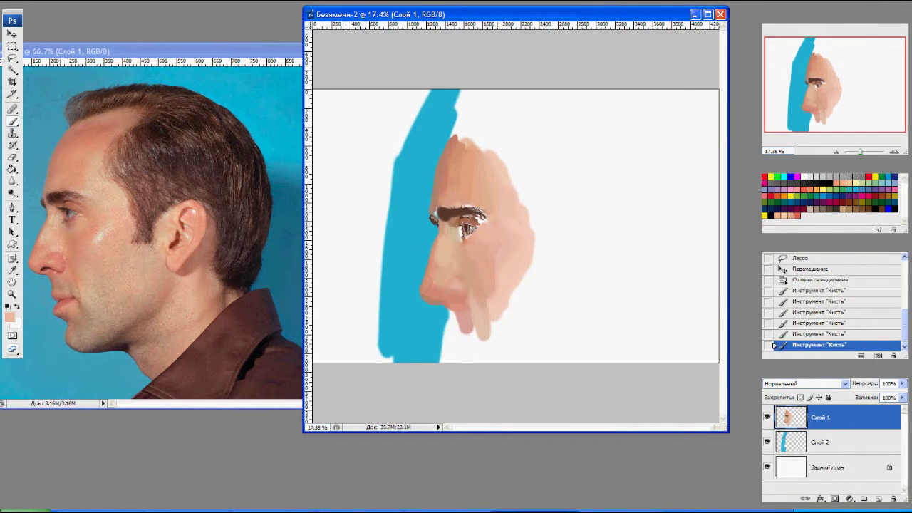
left_click(481, 235)
left_click(459, 235)
left_click(458, 232, "alt")
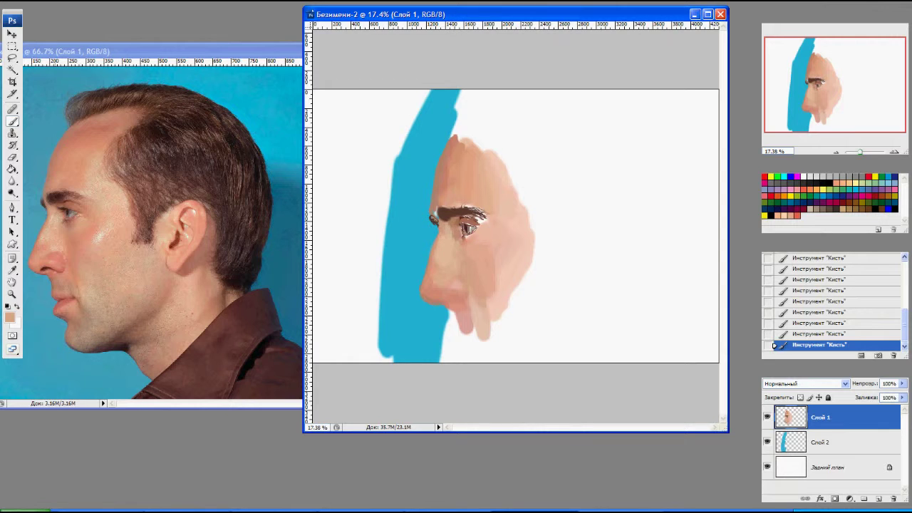
left_click(444, 230, "alt")
left_click(448, 264, "alt")
left_click(435, 251, "alt")
Sketch brown lines under the chin, then lasso the face and move it upward.
left_click_drag(456, 317, 463, 360)
key("e")
key("b")
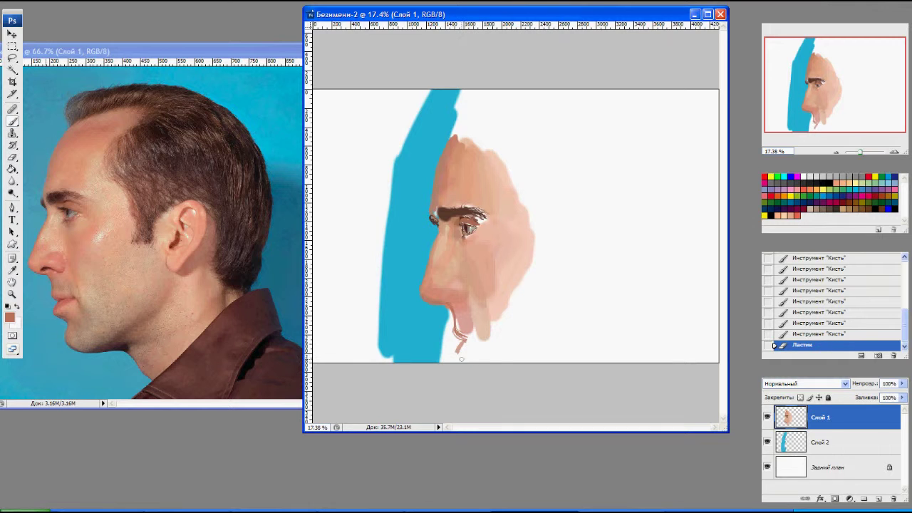
key("l")
left_click_drag(455, 93, 427, 371)
key("v")
mouse_move(479, 256)
left_mouse_down()
mouse_move(479, 231)
mouse_move(464, 230)
left_mouse_up()
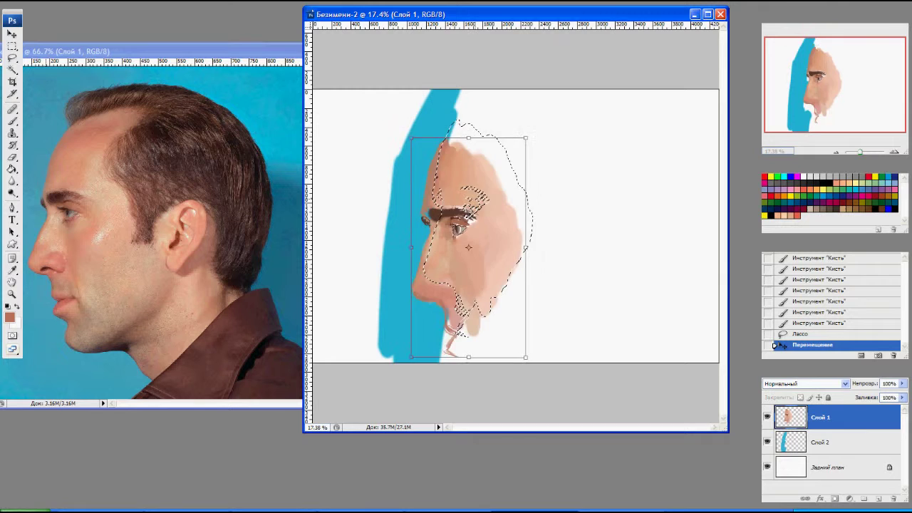
key("Return")
key("ctrl+d")
key("b")
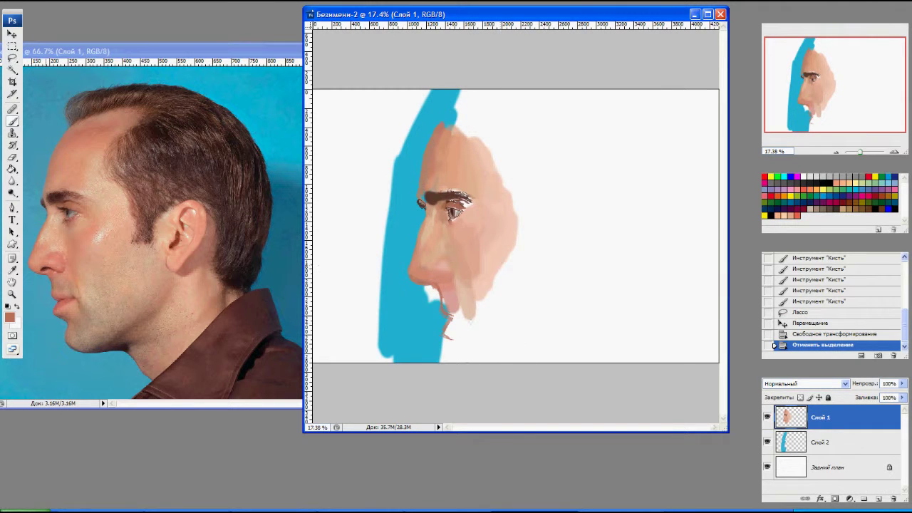
Touch up the chin and neck, and shrink the face slightly with Free Transform.
left_click(473, 286)
left_click_drag(473, 288, 473, 274)
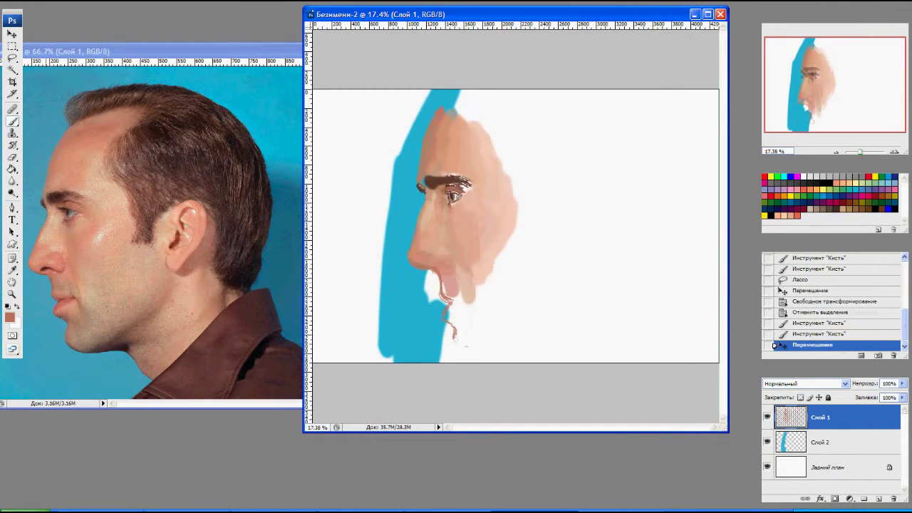
left_click_drag(445, 313, 454, 350)
left_click(464, 275)
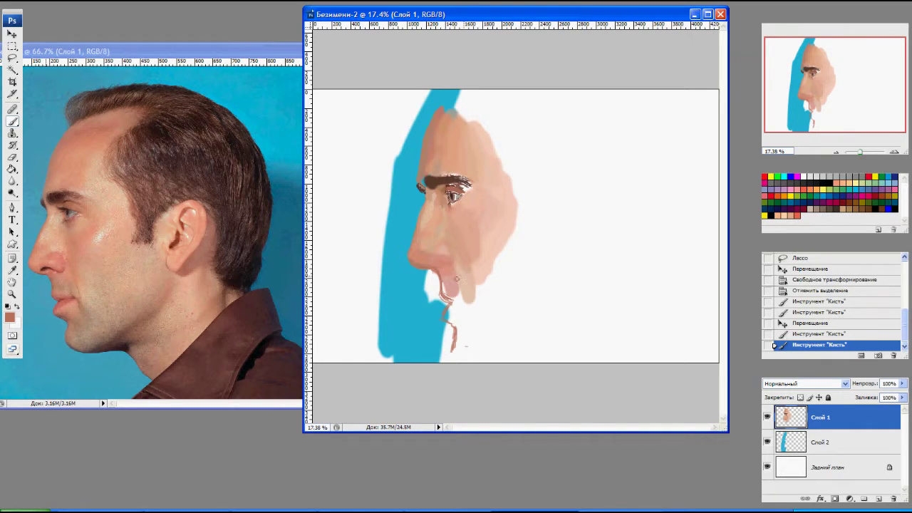
left_click(460, 278)
key("ctrl+t")
mouse_move(521, 362)
left_mouse_down()
mouse_move(508, 347)
mouse_move(522, 348)
left_mouse_up()
key("Return")
Draw a brown neck line back from the chin, touch up the chin, and lasso the eye area.
left_click_drag(461, 348, 524, 349)
left_click(484, 277)
left_click(475, 294)
key("l")
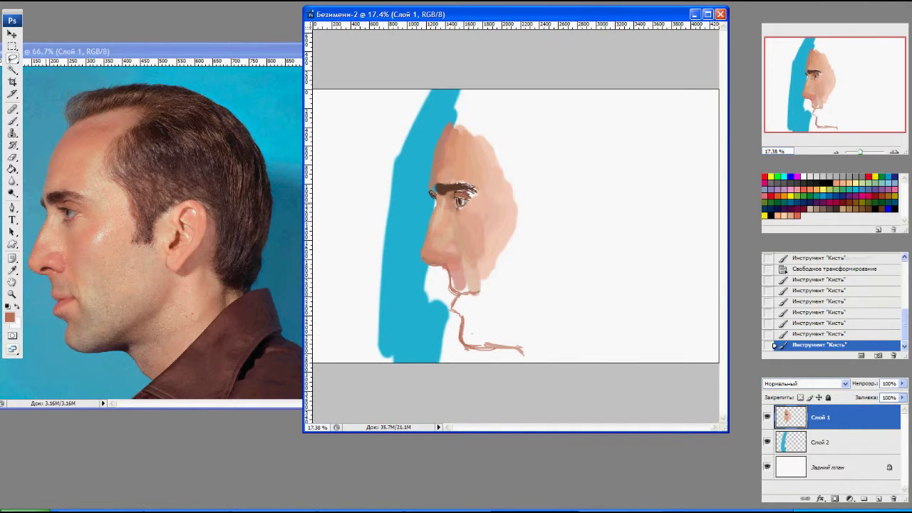
left_click_drag(438, 178, 491, 226)
left_click_drag(470, 127, 558, 207)
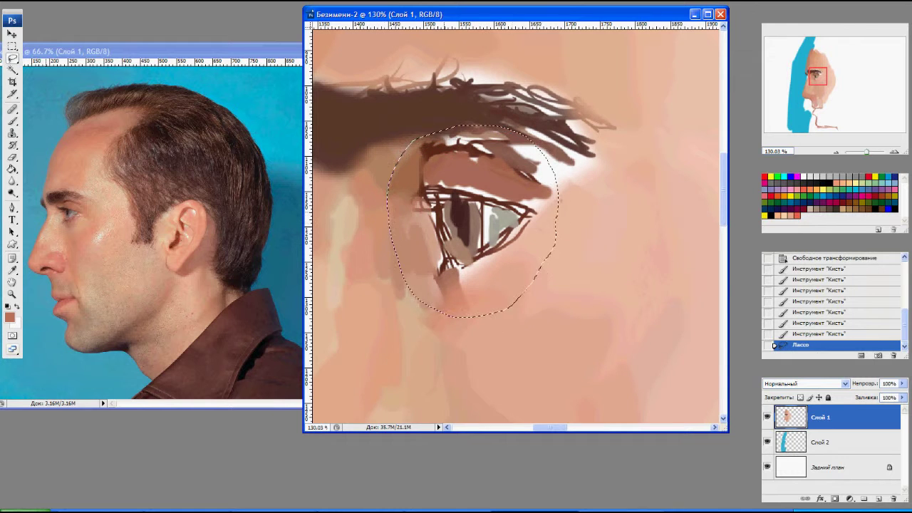
Free Transform the selected eye to resize it, then deselect and zoom out.
key("ctrl+t")
key("ctrl+minus")
key("ctrl+minus")
key("ctrl+minus")
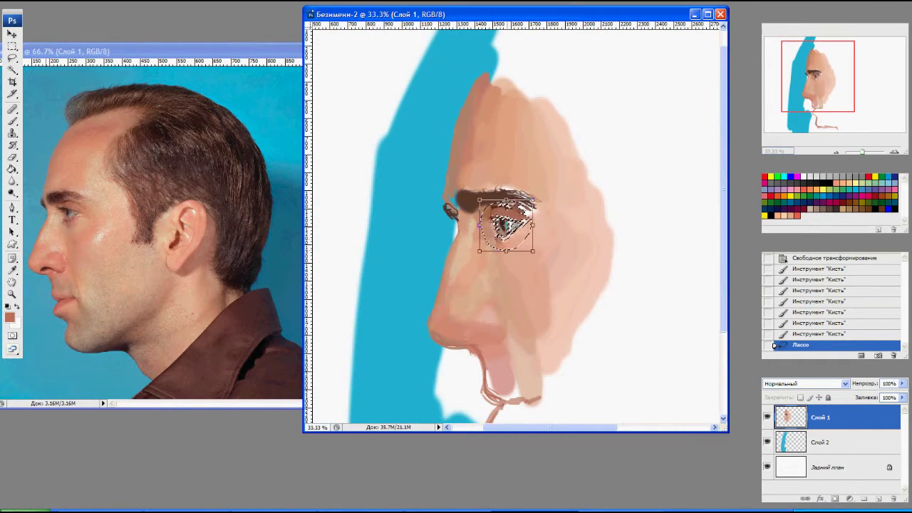
key("Return")
key("ctrl+d")
key("ctrl+minus")
key("ctrl+minus")
Erase stray chin and lip lines, redraw the chin, and extend the jawline downward.
key("e")
left_click_drag(470, 278, 516, 315)
left_click_drag(463, 271, 474, 284)
mouse_move(466, 274)
left_mouse_down()
mouse_move(478, 281)
mouse_move(471, 289)
mouse_move(476, 278)
left_mouse_up()
key("b")
left_click_drag(468, 271, 477, 279)
left_click_drag(467, 151, 473, 161)
left_click_drag(470, 269, 473, 281)
left_click_drag(471, 278, 476, 293)
left_click_drag(474, 288, 480, 302)
Sketch and clean up the ear outline, add reddish lines behind it and a dark hairline stroke.
mouse_move(476, 293)
left_mouse_down()
mouse_move(478, 305)
mouse_move(547, 255)
mouse_move(546, 223)
left_mouse_up()
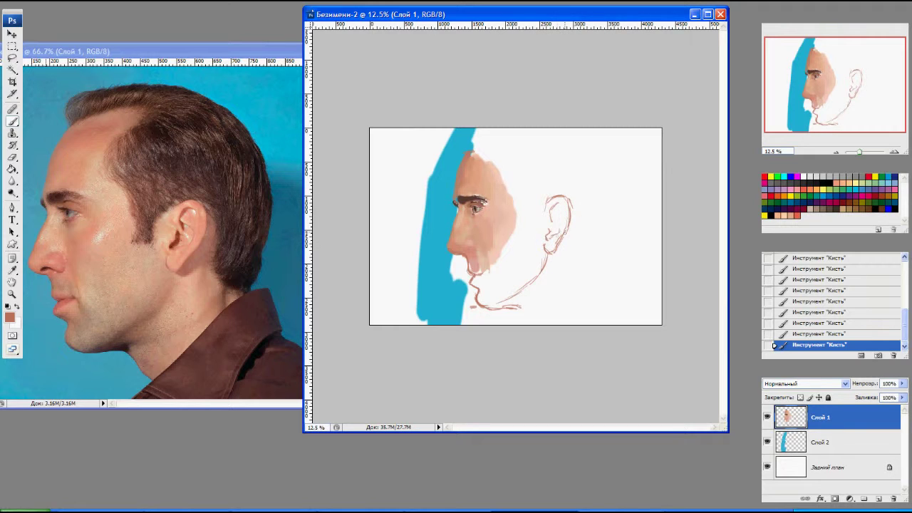
key("e")
left_click_drag(546, 204, 548, 214)
left_click_drag(547, 206, 548, 215)
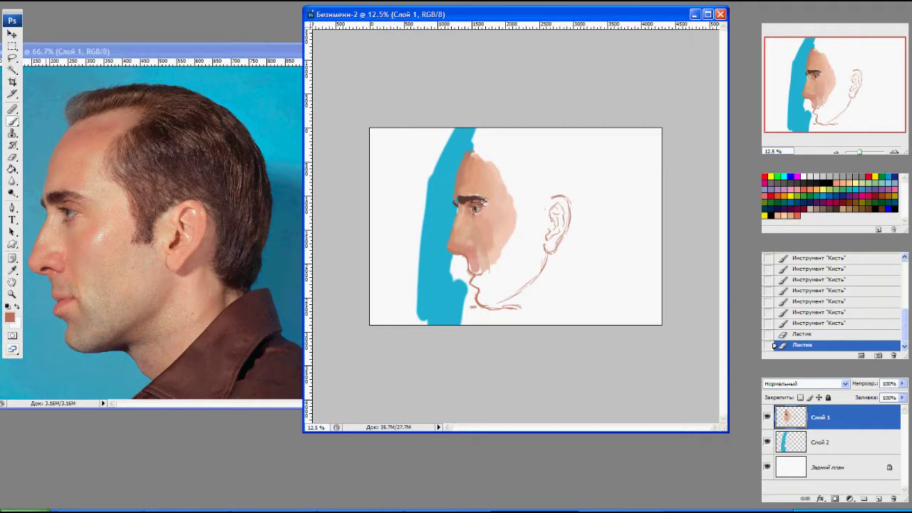
left_click_drag(517, 312, 527, 312)
key("b")
mouse_move(587, 258)
left_mouse_down()
mouse_move(598, 281)
mouse_move(586, 268)
left_mouse_up()
left_click(466, 202, "alt")
mouse_move(470, 152)
left_mouse_down()
mouse_move(486, 134)
mouse_move(533, 137)
mouse_move(512, 180)
mouse_move(509, 171)
mouse_move(524, 210)
mouse_move(547, 220)
left_mouse_up()
left_click(467, 159, "alt")
Slightly shrink and shift the layer, then sketch dark hair across the top and back of the head.
key("ctrl+t")
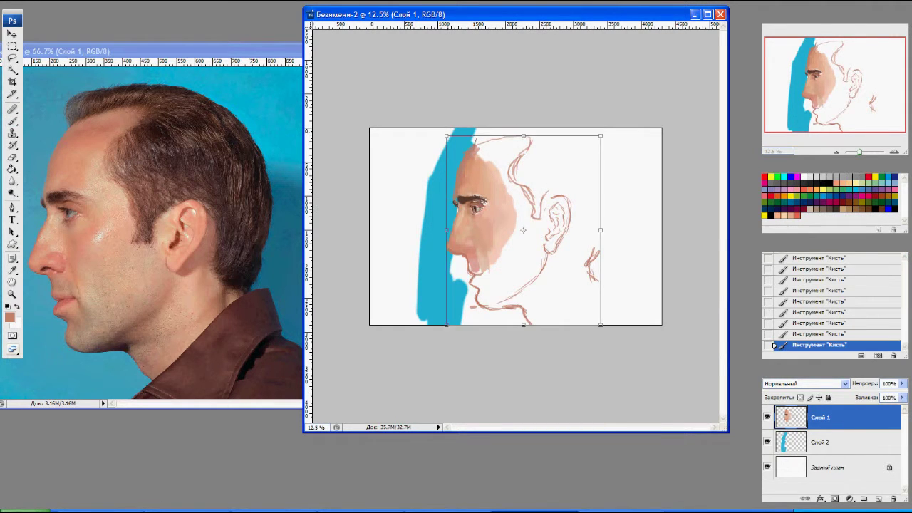
left_click_drag(603, 327, 586, 315)
left_click_drag(514, 235, 505, 245)
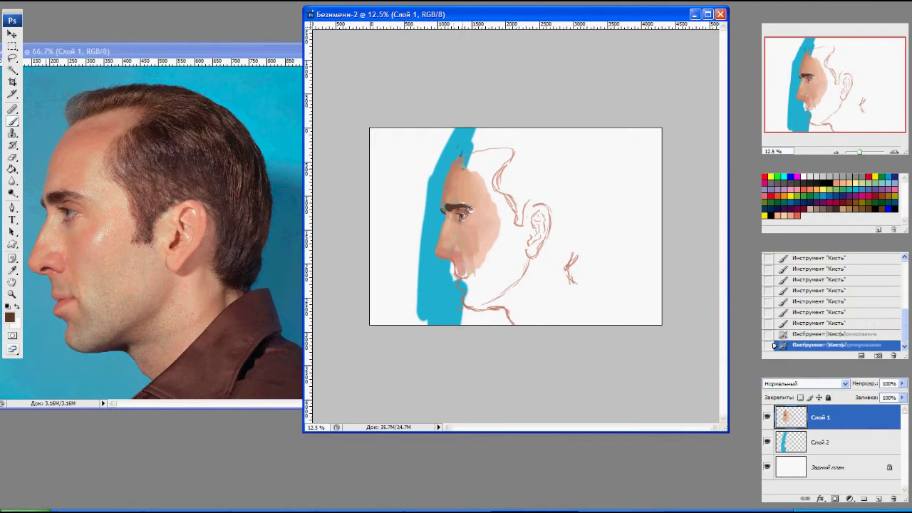
mouse_move(462, 139)
left_mouse_down()
mouse_move(457, 156)
mouse_move(505, 134)
mouse_move(585, 174)
left_mouse_up()
mouse_move(556, 138)
left_mouse_down()
mouse_move(586, 222)
mouse_move(565, 273)
left_mouse_up()
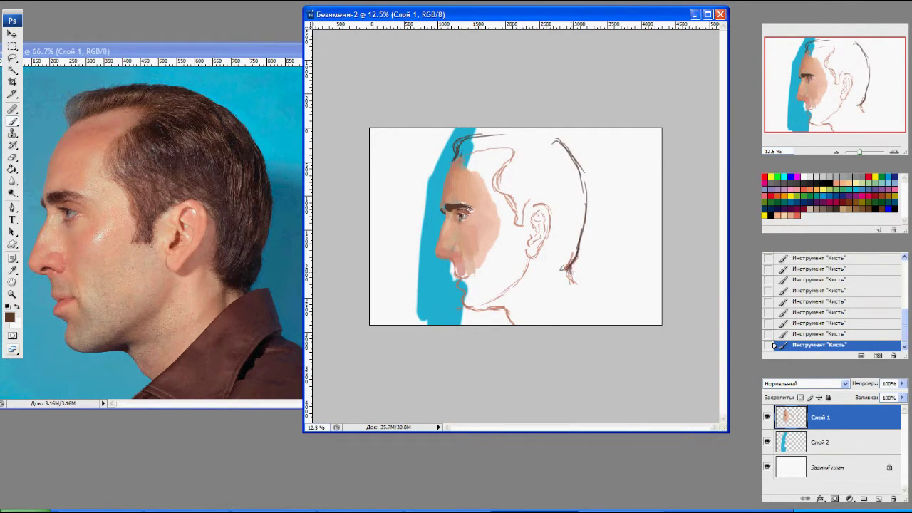
left_click_drag(582, 224, 572, 268)
Fill the hair near the ear, outline the crown, touch up the chin, and hide the cyan layer.
left_click_drag(550, 218, 570, 271)
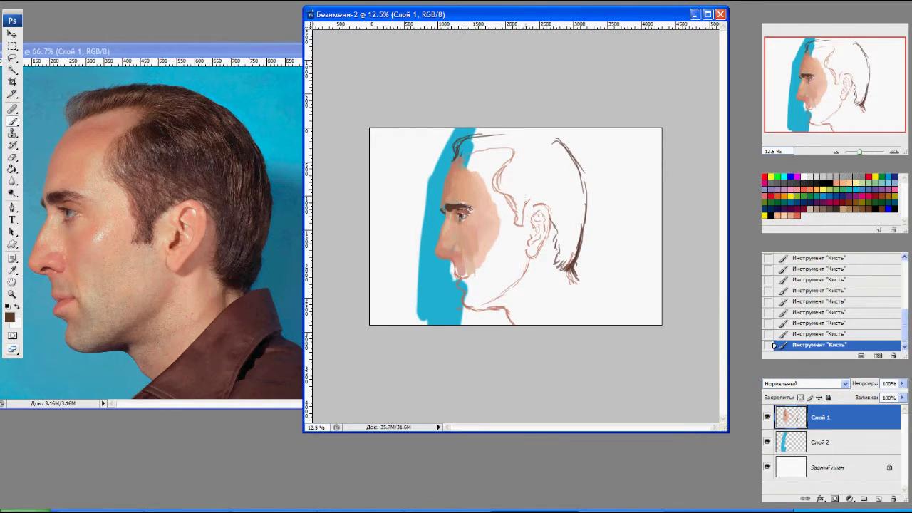
mouse_move(509, 160)
left_mouse_down()
mouse_move(492, 190)
mouse_move(524, 238)
mouse_move(538, 201)
left_mouse_up()
mouse_move(469, 141)
left_mouse_down()
mouse_move(544, 132)
mouse_move(571, 158)
left_mouse_up()
mouse_move(514, 131)
left_mouse_down()
mouse_move(580, 165)
mouse_move(578, 184)
mouse_move(562, 142)
left_mouse_up()
key("e")
key("b")
left_click(470, 276)
left_click_drag(471, 277, 471, 281)
left_click(462, 281)
left_click(767, 441)
left_click(465, 281)
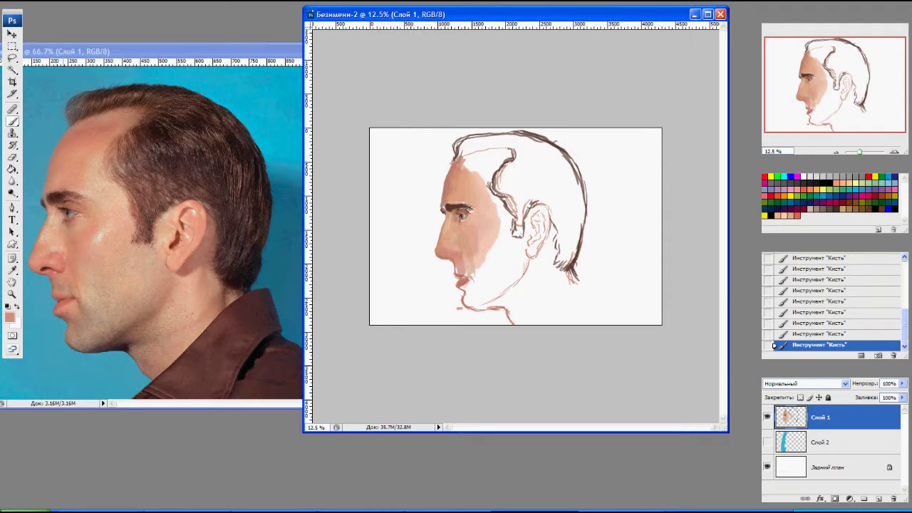
Paint skin tone over the forehead and the cheek in front of the ear.
right_click(478, 193)
left_click_drag(474, 170, 481, 161)
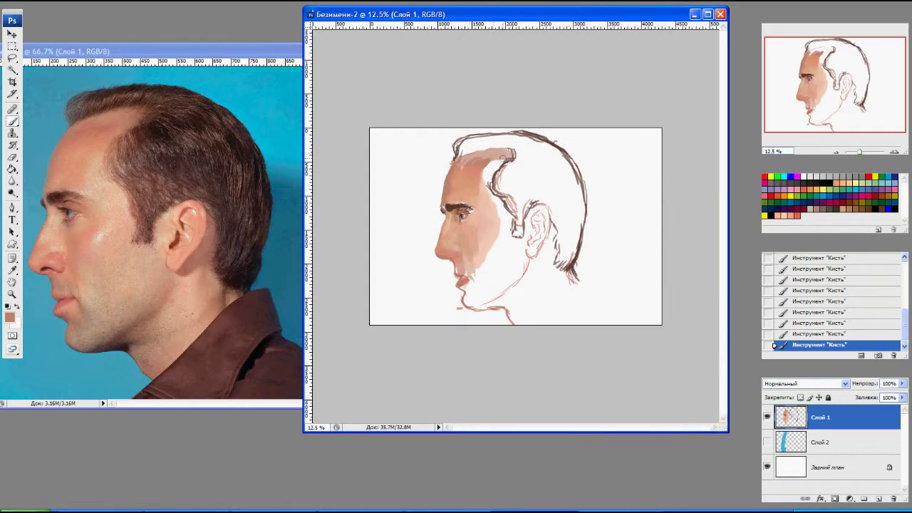
left_click_drag(488, 194, 506, 229)
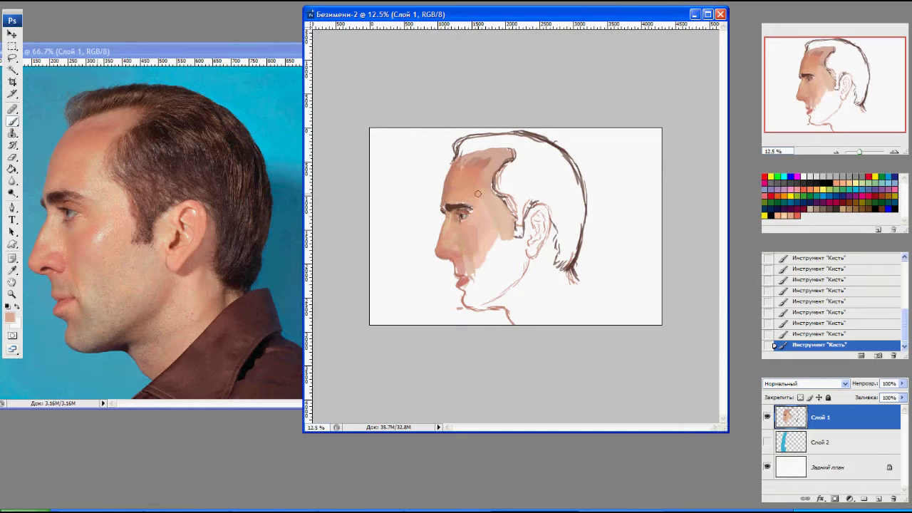
left_click_drag(497, 168, 466, 153)
Try a few eraser dabs along the nose and cheek edge, then undo them.
key("e")
left_click(442, 223)
left_click(442, 224)
left_click(441, 227)
left_click(440, 230)
left_click(432, 270)
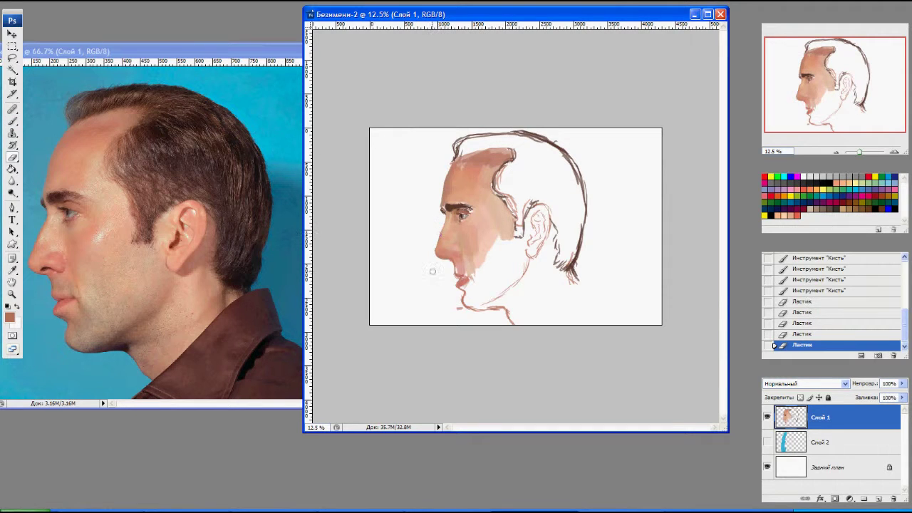
left_click(441, 226)
key("ctrl+alt+z")
key("ctrl+alt+z")
key("ctrl+alt+z")
key("ctrl+alt+z")
key("ctrl+alt+z")
key("ctrl+shift+z")
key("ctrl+shift+z")
key("ctrl+alt+z")
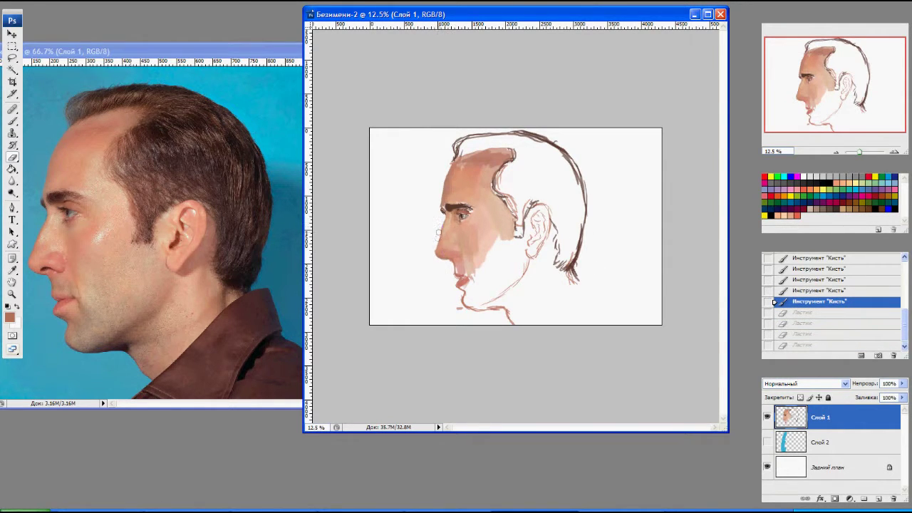
Add short brush marks to the face, undo one, and centre the view on the face.
left_click_drag(440, 220, 439, 249)
scroll(399, 228, "up", 3)
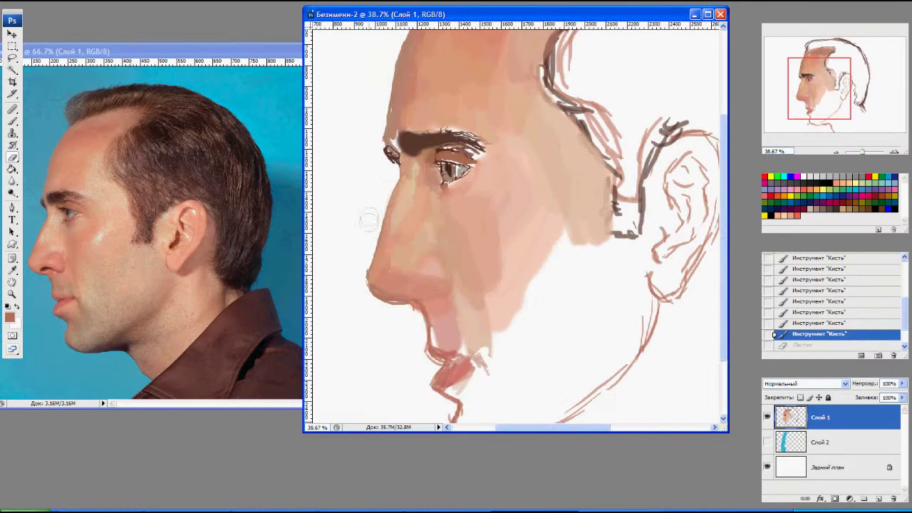
key("ctrl+z")
key("ctrl+z")
key("ctrl+z")
left_click_drag(364, 296, 371, 325)
key("b")
left_click_drag(499, 213, 467, 282)
Shade the forehead with lighter peach and darker upper-forehead skin-tone strokes.
left_click(507, 103, "alt")
mouse_move(514, 114)
left_mouse_down()
mouse_move(534, 135)
mouse_move(525, 102)
mouse_move(499, 107)
mouse_move(499, 150)
left_mouse_up()
left_click_drag(489, 169, 477, 164)
left_click_drag(491, 107, 417, 131)
mouse_move(428, 85)
left_mouse_down()
mouse_move(513, 60)
mouse_move(584, 57)
left_mouse_up()
mouse_move(403, 93)
left_mouse_down()
mouse_move(461, 94)
mouse_move(492, 117)
mouse_move(515, 85)
mouse_move(567, 71)
left_mouse_up()
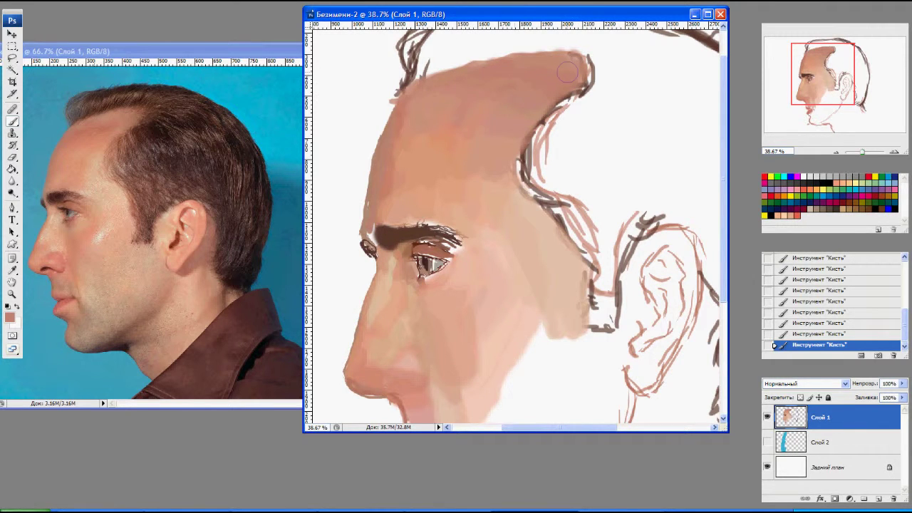
Repaint the eyebrow as a clean dark brown shape above the eye.
left_click(372, 234, "alt")
mouse_move(367, 235)
left_mouse_down()
mouse_move(399, 231)
mouse_move(399, 218)
left_mouse_up()
left_click(452, 199, "alt")
left_click(456, 252, "alt")
left_click_drag(428, 245, 444, 252)
right_click(446, 194)
key("Return")
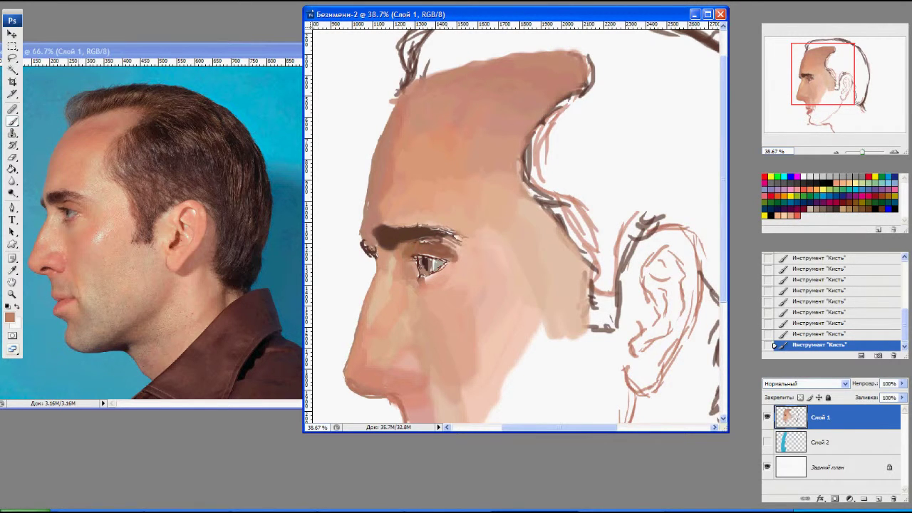
Erase the rough lip and chin strokes, checking against the reference photo.
left_click_drag(441, 370, 421, 203)
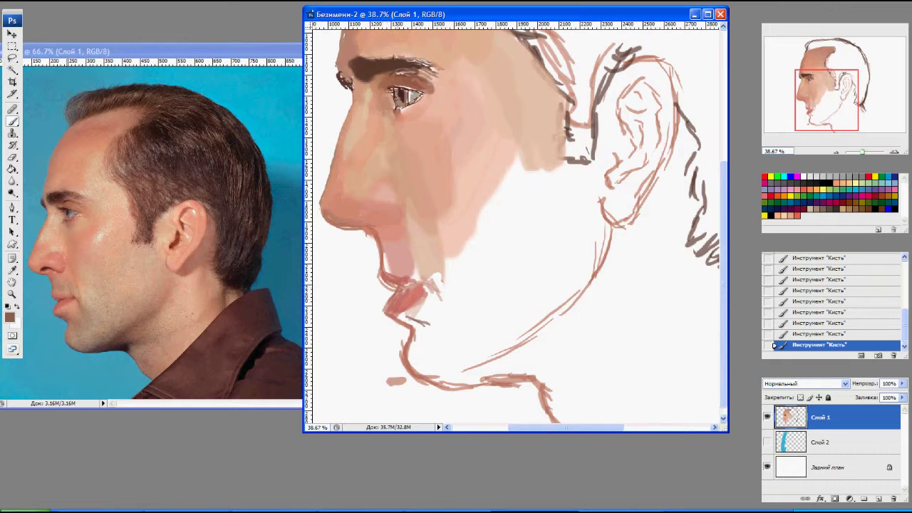
key("e")
left_click_drag(389, 274, 427, 356)
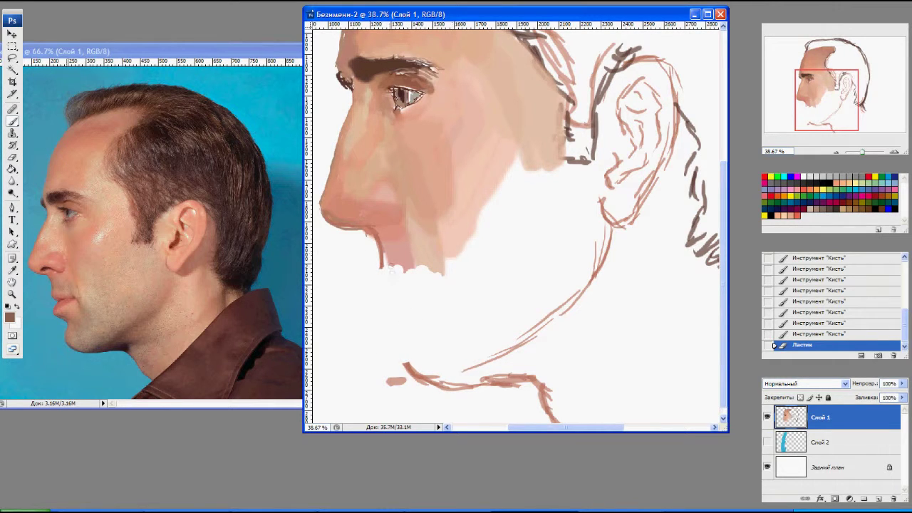
key("ctrl+Tab")
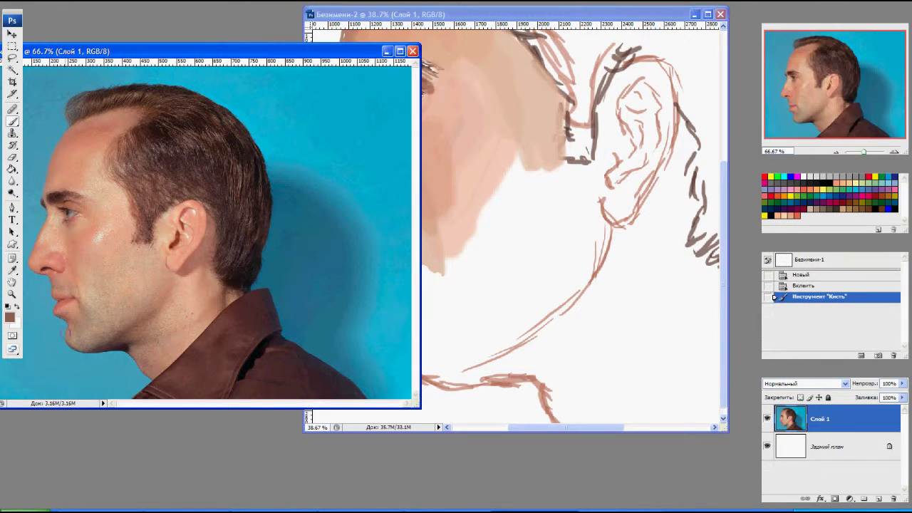
key("ctrl+Tab")
mouse_move(387, 286)
left_mouse_down()
mouse_move(402, 292)
mouse_move(378, 274)
mouse_move(403, 295)
left_mouse_up()
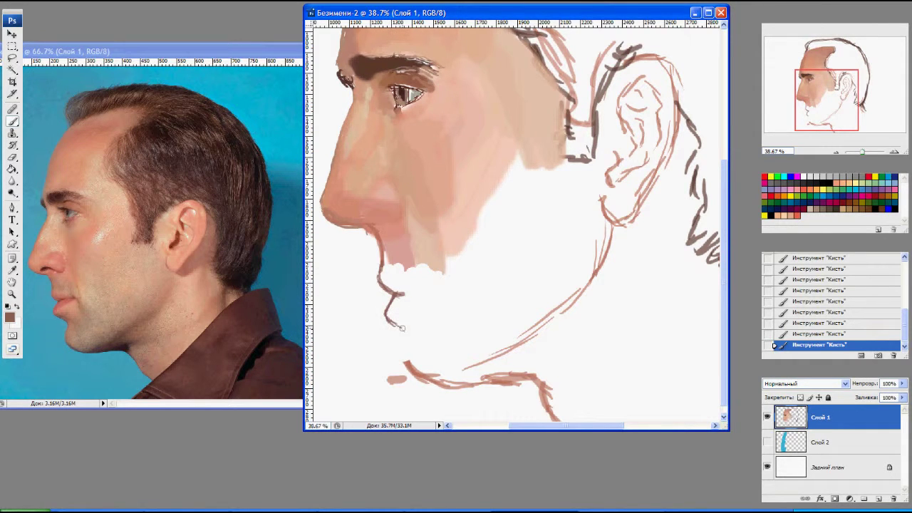
Draw the chin and neck outline and erase around the lips.
mouse_move(407, 346)
left_mouse_down()
mouse_move(408, 364)
mouse_move(438, 385)
left_mouse_up()
key("ctrl+minus")
key("ctrl+minus")
key("ctrl+minus")
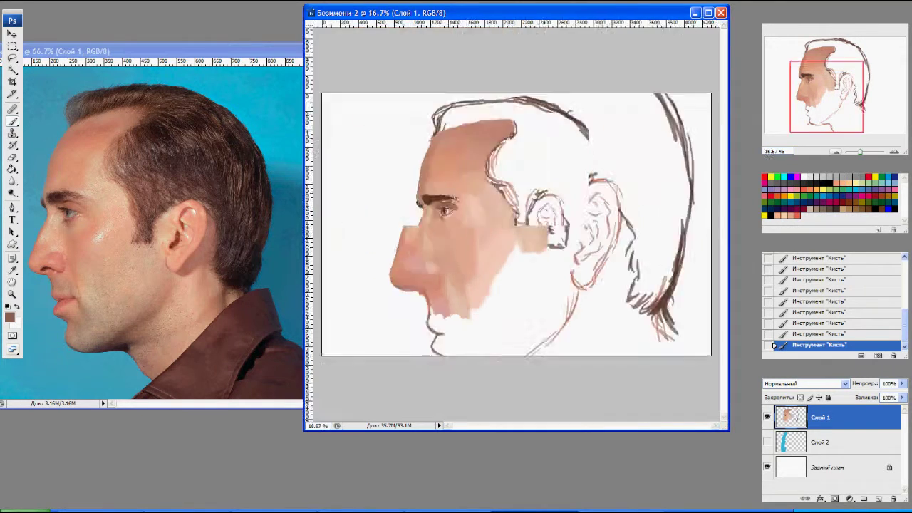
key("ctrl+minus")
key("ctrl+minus")
key("ctrl+plus")
key("ctrl+plus")
key("ctrl+plus")
key("e")
left_click_drag(374, 367, 399, 385)
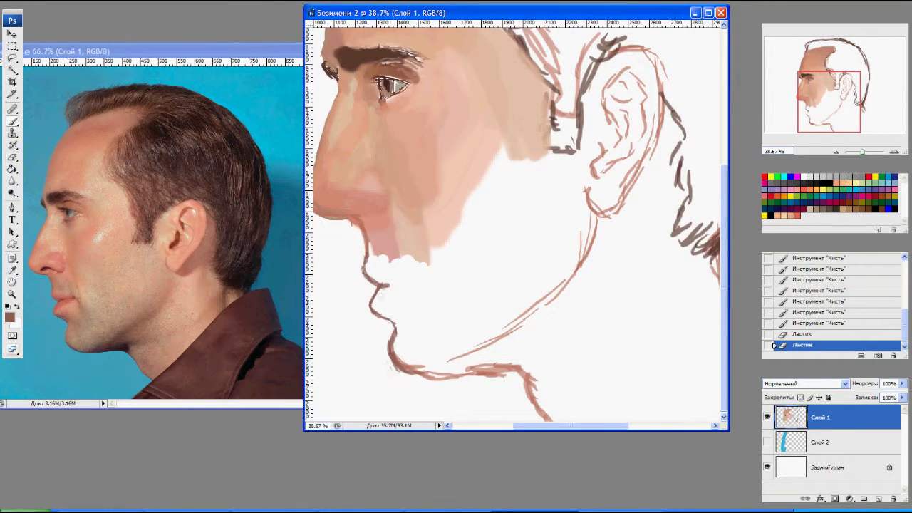
Add reddish strokes near the lips and a dark shadow along the jaw.
key("b")
mouse_move(397, 284)
left_mouse_down()
mouse_move(420, 278)
mouse_move(427, 292)
mouse_move(391, 306)
left_mouse_up()
right_click(463, 264)
key("Escape")
left_click_drag(563, 243, 536, 307)
key("ctrl+minus")
key("ctrl+minus")
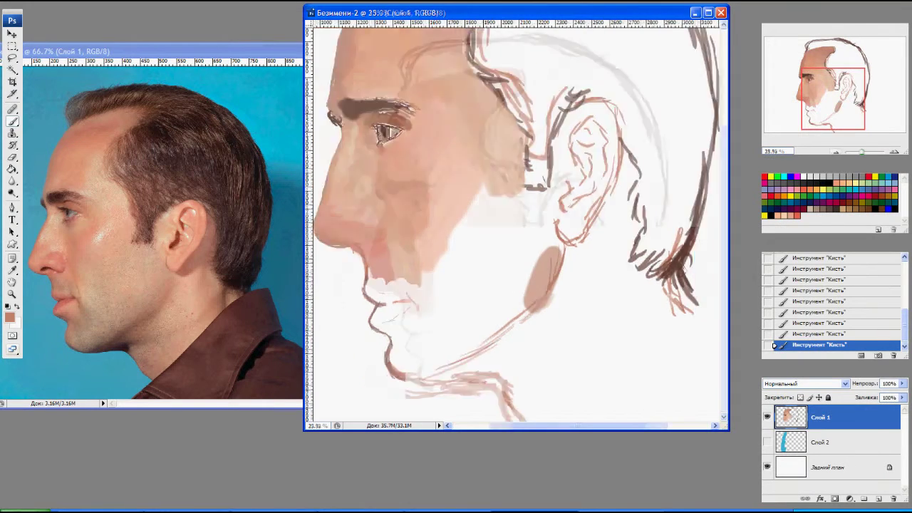
Block in dark grey hair at the temple and lighten the hairline by erasing.
mouse_move(498, 146)
left_mouse_down()
mouse_move(477, 114)
mouse_move(499, 160)
left_mouse_up()
left_click_drag(527, 89, 536, 106)
key("e")
mouse_move(403, 86)
left_mouse_down()
mouse_move(392, 118)
mouse_move(407, 58)
mouse_move(419, 50)
left_mouse_up()
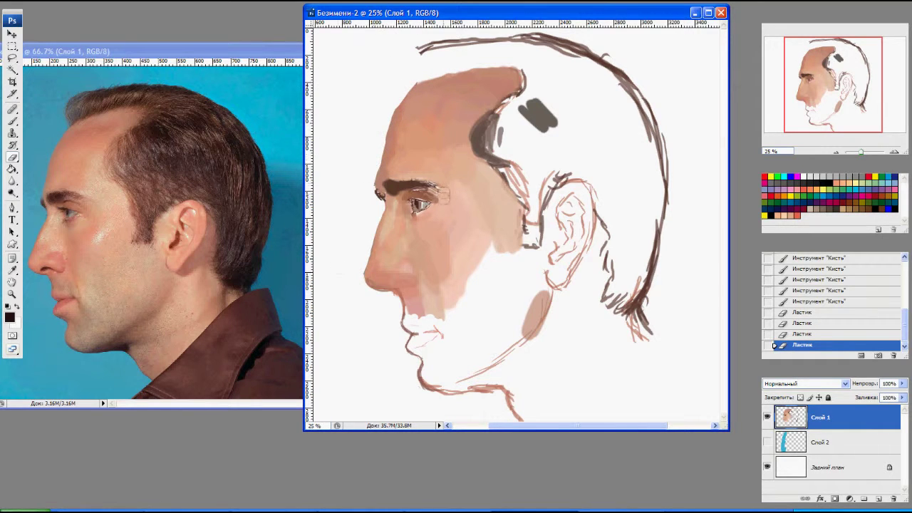
Add a brown stroke near the jaw and a reddish nostril line under the nose.
key("b")
left_click(396, 186, "alt")
right_click(455, 196)
key("Return")
left_click_drag(417, 273, 415, 285)
left_click(384, 274, "alt")
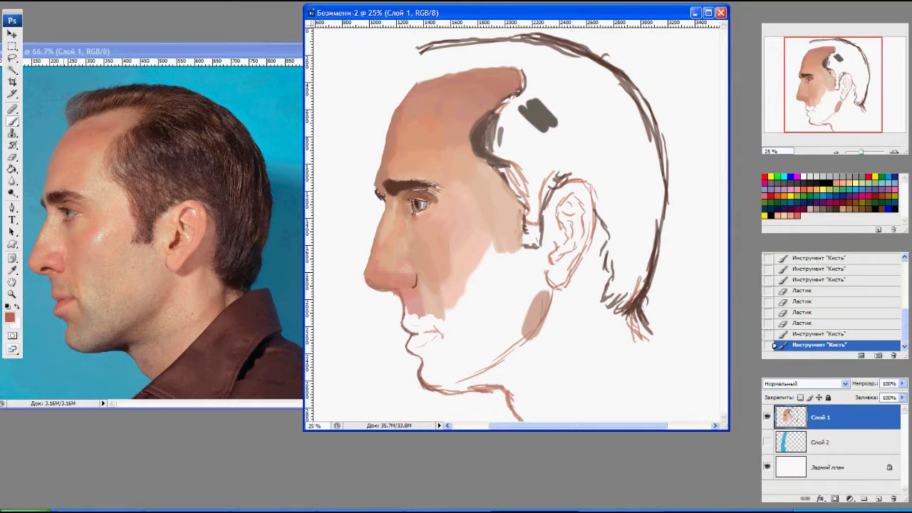
mouse_move(389, 282)
left_mouse_down()
mouse_move(412, 283)
mouse_move(372, 243)
mouse_move(387, 273)
left_mouse_up()
Try erasing the nose ridge, restore it, then redraw the ridge with thin strokes.
key("e")
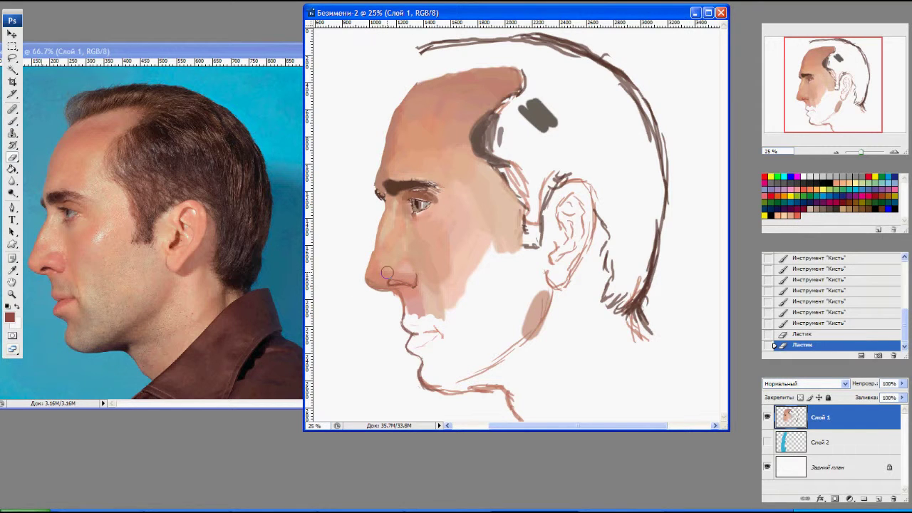
left_click(775, 335)
left_click(775, 345)
key("b")
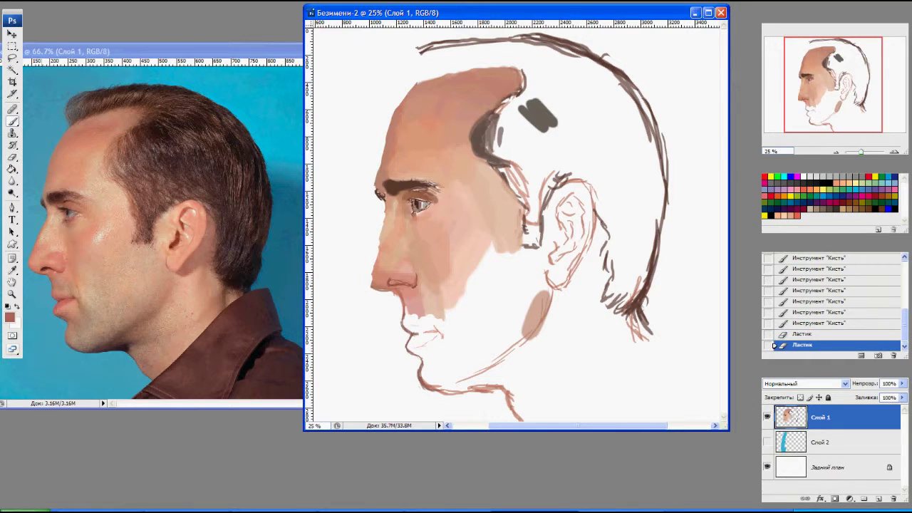
left_click_drag(383, 213, 364, 270)
left_click_drag(384, 212, 360, 282)
mouse_move(377, 228)
left_mouse_down()
mouse_move(361, 283)
mouse_move(367, 254)
left_mouse_up()
Erase the sketch lines at the nose tip.
right_click(377, 251)
key("Escape")
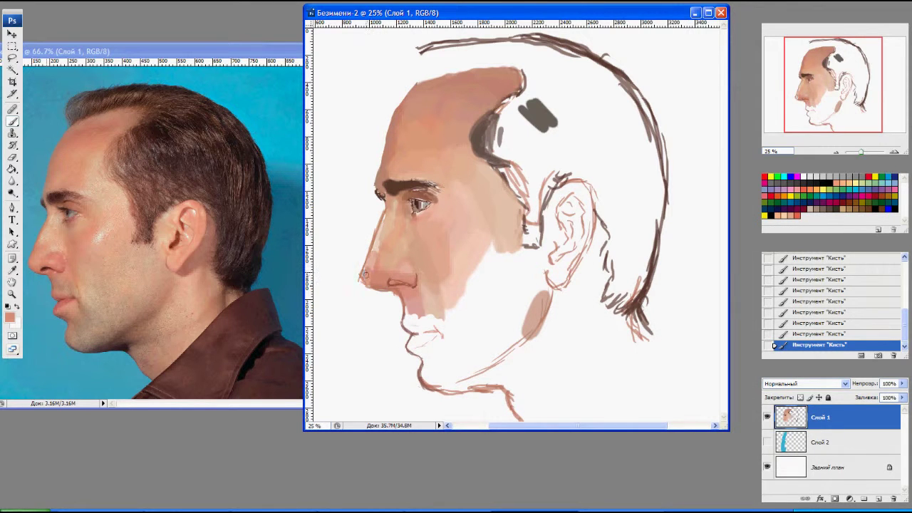
key("e")
mouse_move(365, 279)
left_mouse_down()
mouse_move(354, 291)
mouse_move(382, 311)
left_mouse_up()
right_click(394, 194)
key("Escape")
Soften the nose edges, then sample lighter skin and paint a reddish blush below the eye.
left_click_drag(399, 199, 468, 173)
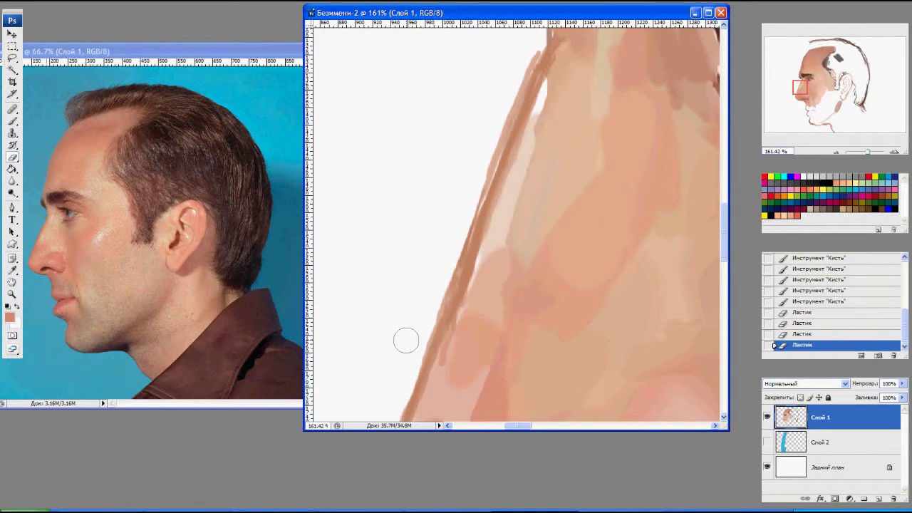
key("e")
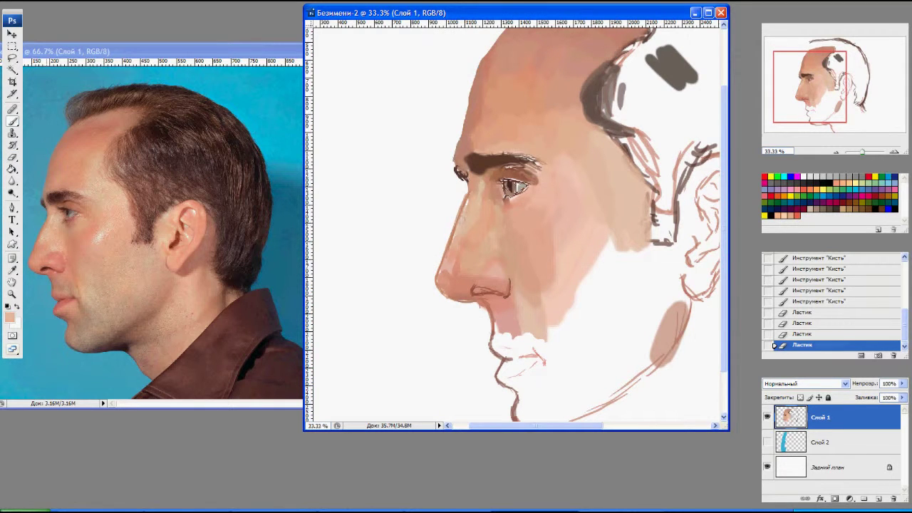
left_click_drag(449, 215, 438, 240)
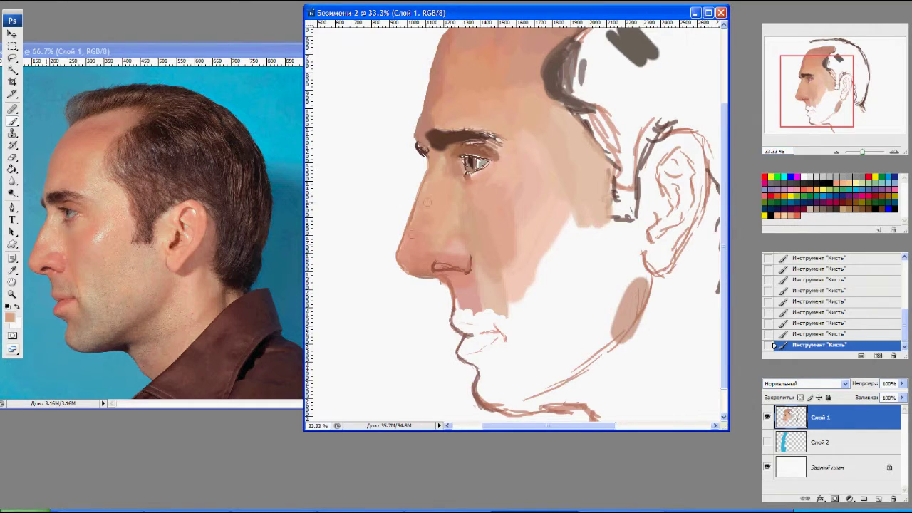
left_click_drag(426, 202, 405, 212)
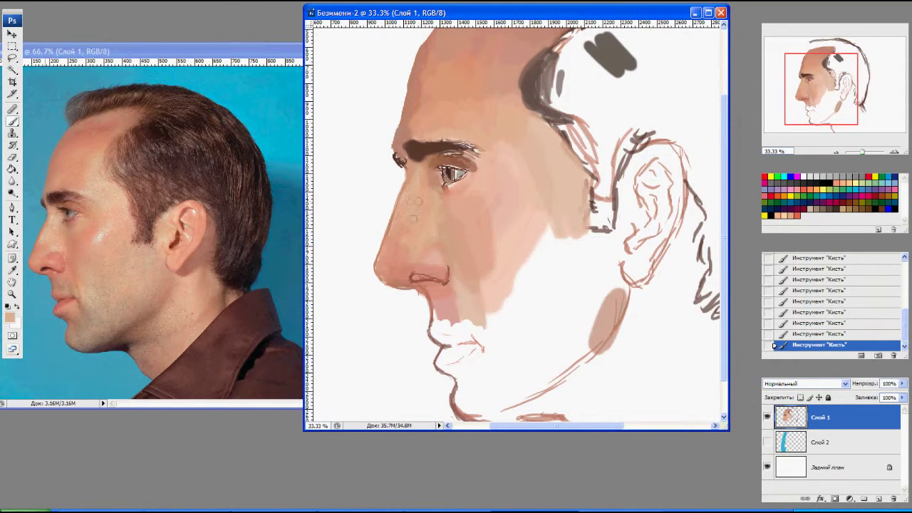
left_click(404, 220, "alt")
left_click_drag(472, 224, 498, 184)
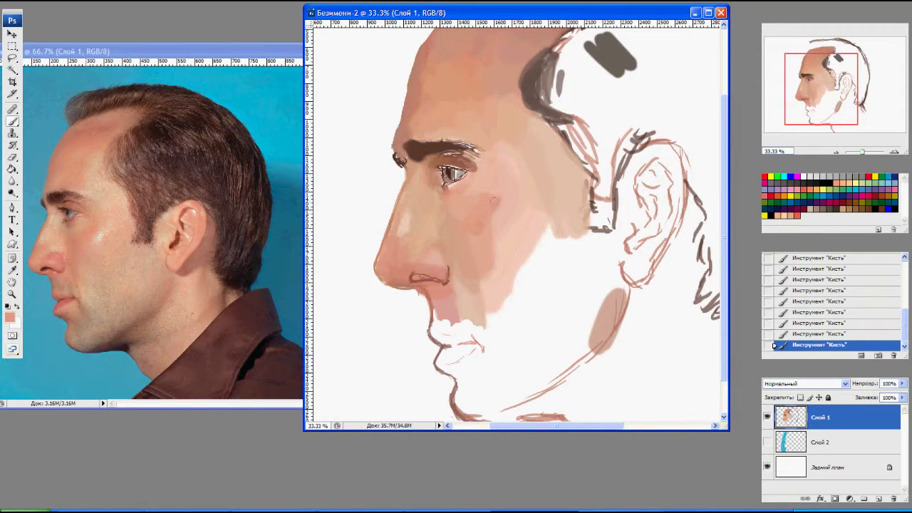
Brush tan and pinkish skin tones over the cheek, lower cheek and jaw.
mouse_move(512, 224)
left_mouse_down()
mouse_move(530, 235)
mouse_move(567, 207)
left_mouse_up()
right_click(479, 195)
mouse_move(524, 252)
left_mouse_down()
mouse_move(527, 310)
mouse_move(538, 320)
mouse_move(510, 332)
left_mouse_up()
left_click_drag(570, 243, 591, 307)
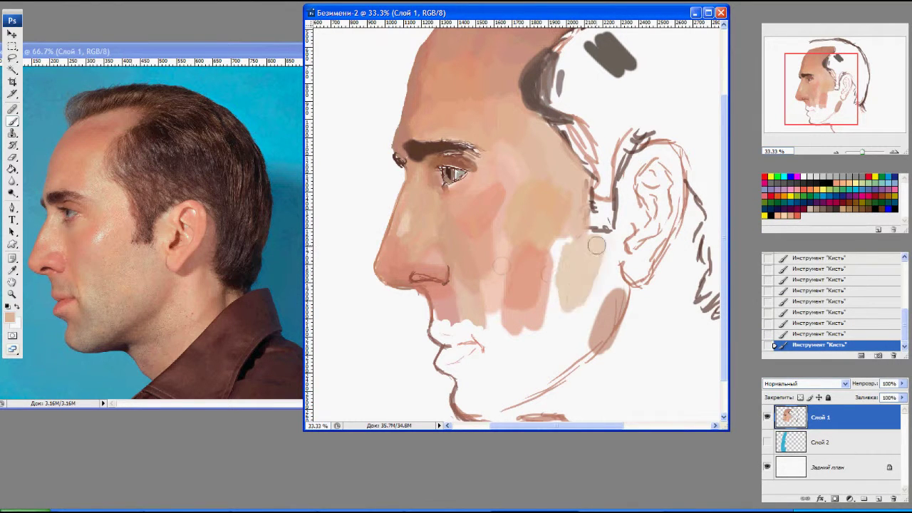
left_click_drag(598, 242, 606, 335)
left_click_drag(570, 300, 549, 371)
left_click_drag(592, 313, 523, 208)
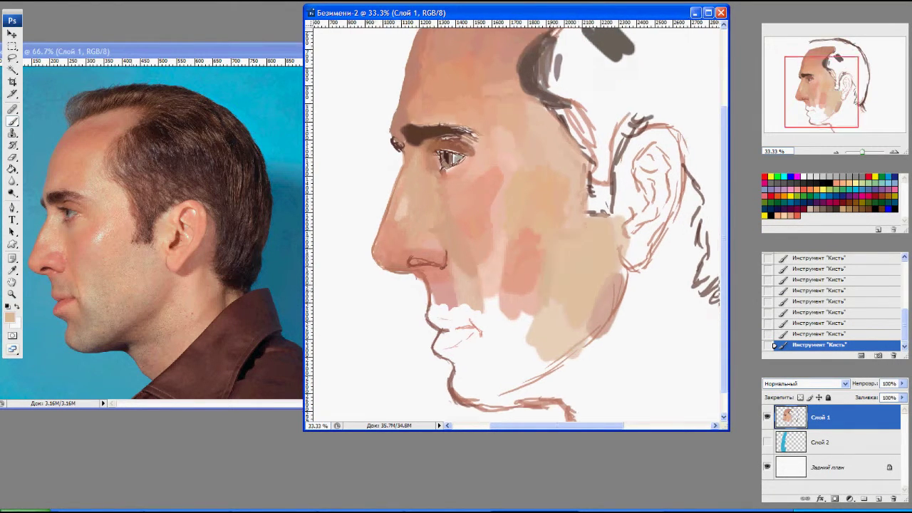
Paint grey-tan over the chin and jaw.
left_click(482, 332, "alt")
left_click_drag(484, 307, 492, 363)
left_click_drag(499, 321, 527, 356)
mouse_move(470, 278)
left_mouse_down()
mouse_move(482, 299)
mouse_move(456, 282)
mouse_move(460, 327)
mouse_move(447, 308)
left_mouse_up()
Darken the chin outline and shading with brown strokes and touch up the lip.
left_click(447, 309, "alt")
right_click(453, 313)
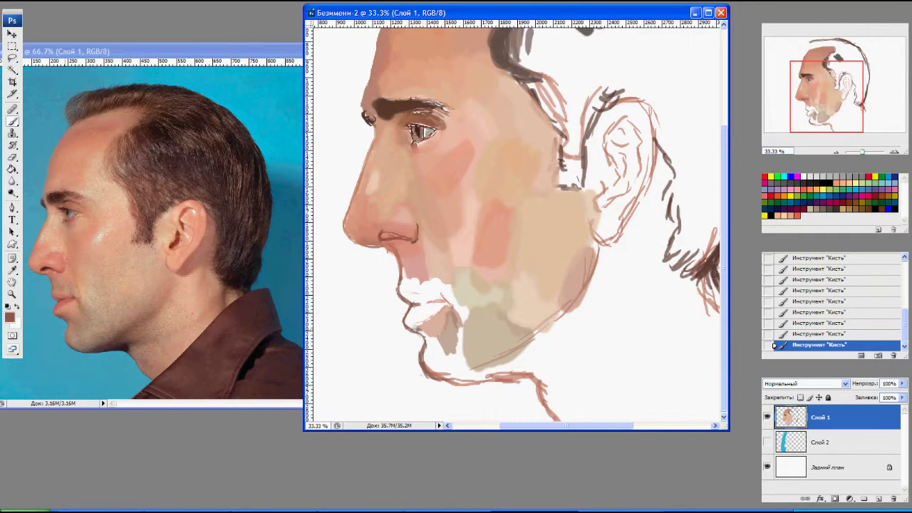
left_click(430, 364, "alt")
mouse_move(429, 350)
left_mouse_down()
mouse_move(436, 376)
mouse_move(463, 329)
mouse_move(446, 343)
left_mouse_up()
left_click(461, 363, "alt")
left_click_drag(384, 285, 448, 331)
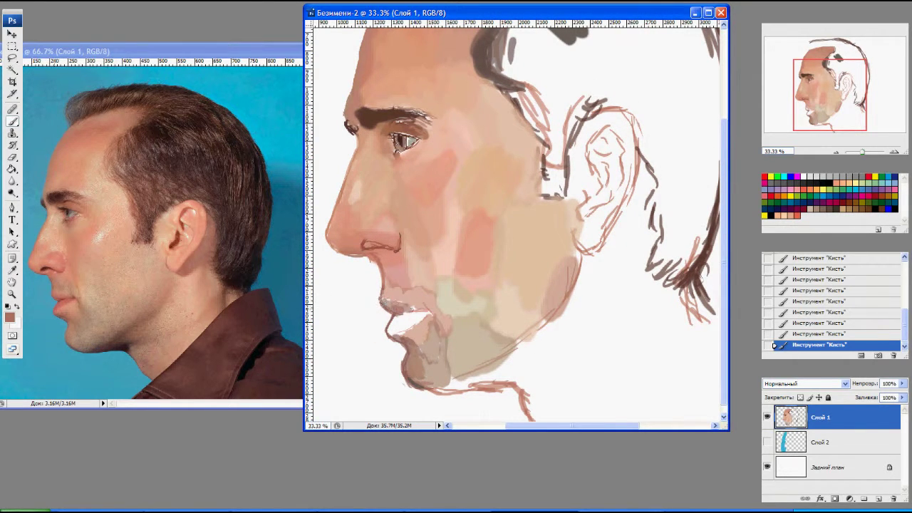
left_click_drag(392, 314, 420, 331)
key("ctrl+minus")
key("ctrl+minus")
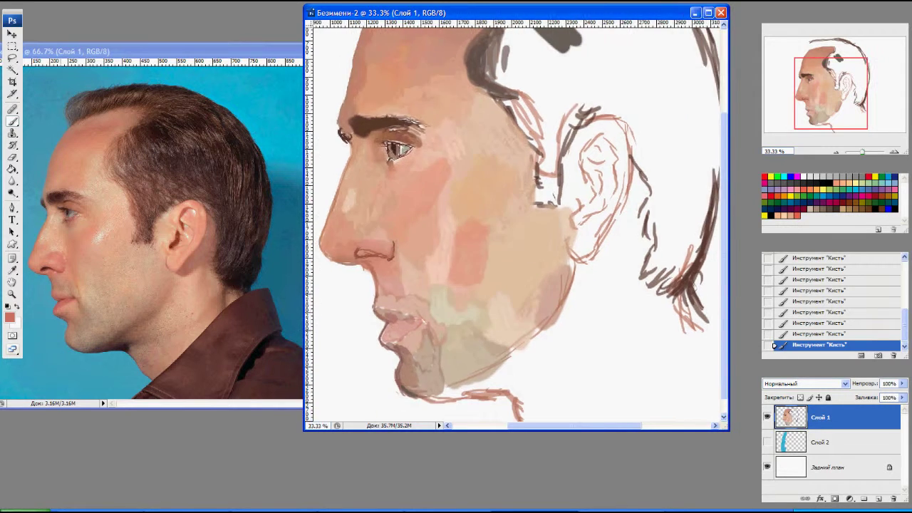
key("ctrl+minus")
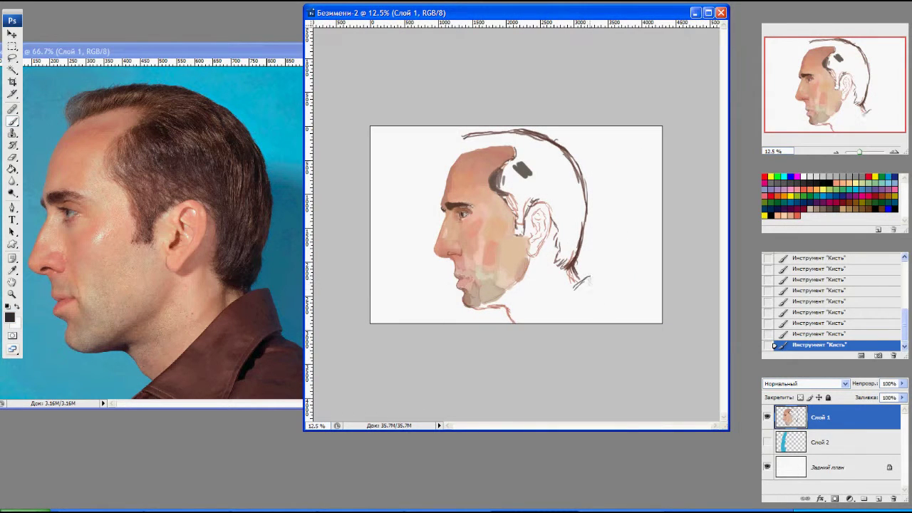
Fill the collar with dark brown paint using a larger brush.
mouse_move(573, 288)
left_mouse_down()
mouse_move(533, 322)
mouse_move(602, 302)
left_mouse_up()
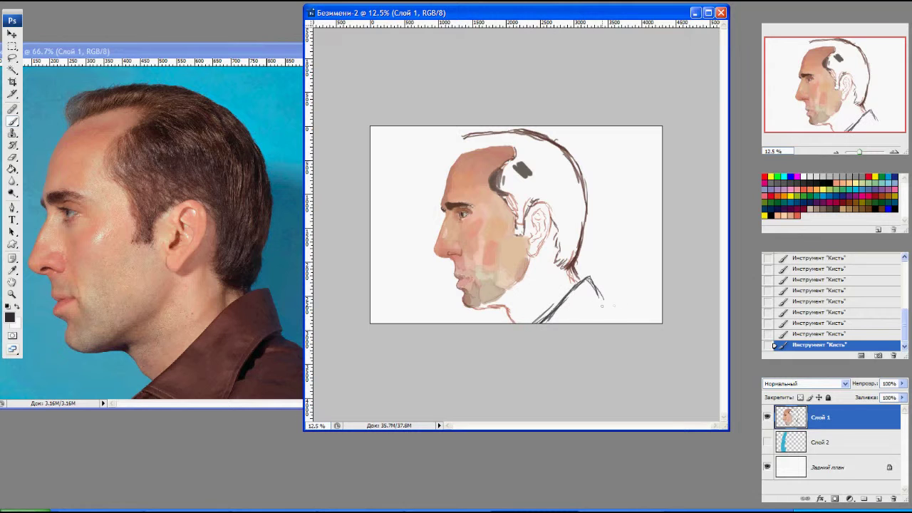
right_click(479, 194)
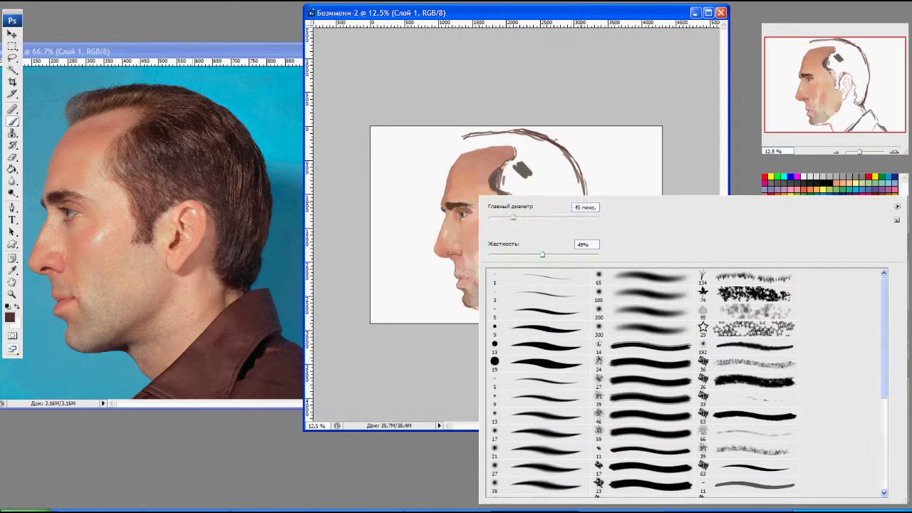
left_click(596, 31)
left_click_drag(548, 319, 597, 302)
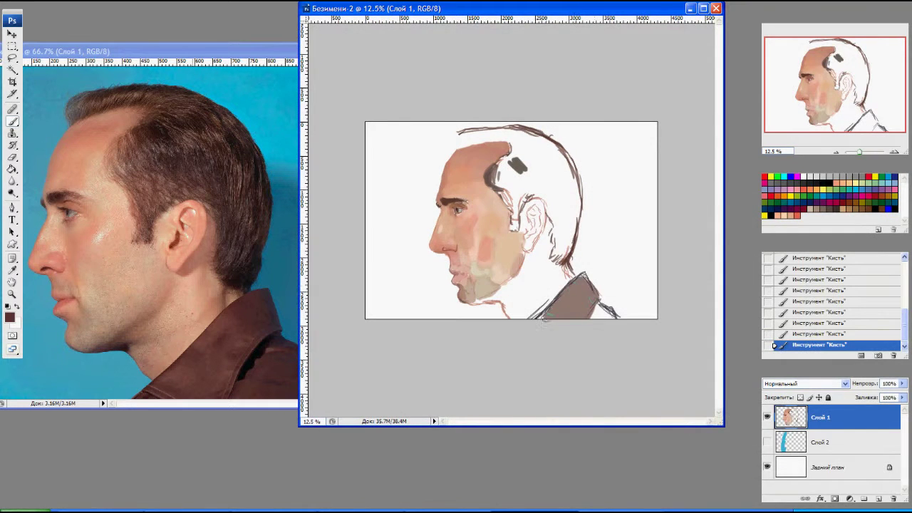
Shade the neck, under-chin and ear with light peach, pink and brown skin tones.
left_click(466, 258, "alt")
mouse_move(509, 262)
left_mouse_down()
mouse_move(518, 285)
mouse_move(540, 298)
mouse_move(536, 284)
mouse_move(511, 306)
mouse_move(498, 302)
mouse_move(520, 253)
mouse_move(542, 244)
mouse_move(549, 222)
mouse_move(527, 202)
left_mouse_up()
left_click(511, 306, "alt")
left_click(503, 288, "alt")
left_click(514, 274, "alt")
left_click(513, 226, "alt")
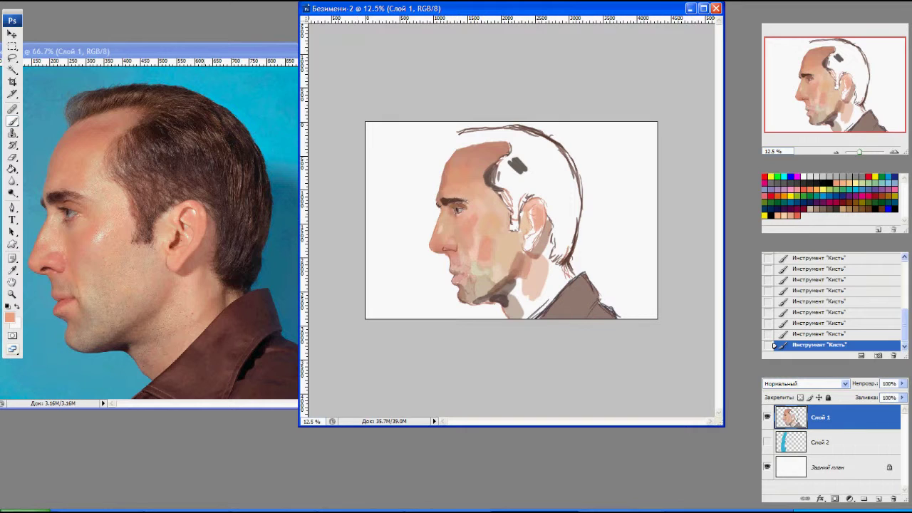
left_click_drag(532, 237, 530, 214)
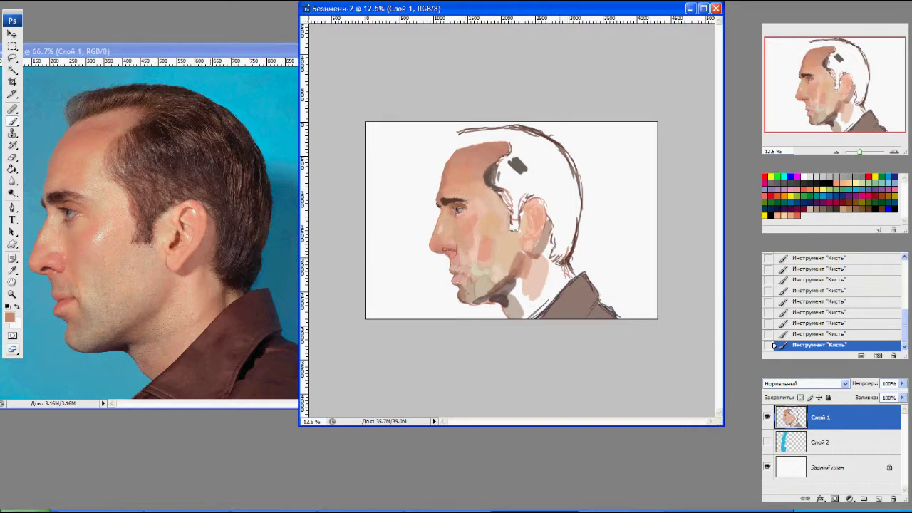
left_click_drag(545, 269, 549, 280)
Block in grey-purple hair behind the ear, across the top of the head and crown.
mouse_move(503, 168)
left_mouse_down()
mouse_move(514, 228)
mouse_move(549, 207)
mouse_move(559, 260)
mouse_move(570, 185)
mouse_move(560, 153)
mouse_move(516, 139)
left_mouse_up()
key("ctrl+plus")
left_click(442, 117, "alt")
left_click_drag(441, 119, 513, 114)
mouse_move(445, 107)
left_mouse_down()
mouse_move(515, 122)
mouse_move(442, 107)
mouse_move(430, 137)
mouse_move(459, 119)
left_mouse_up()
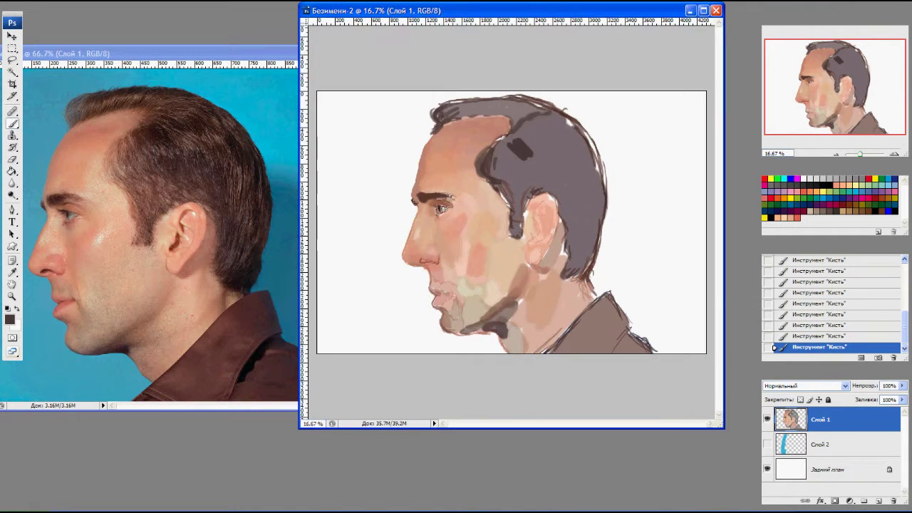
Draw a dark upper eyelid line and darker brown strokes in the crease.
right_click(453, 178)
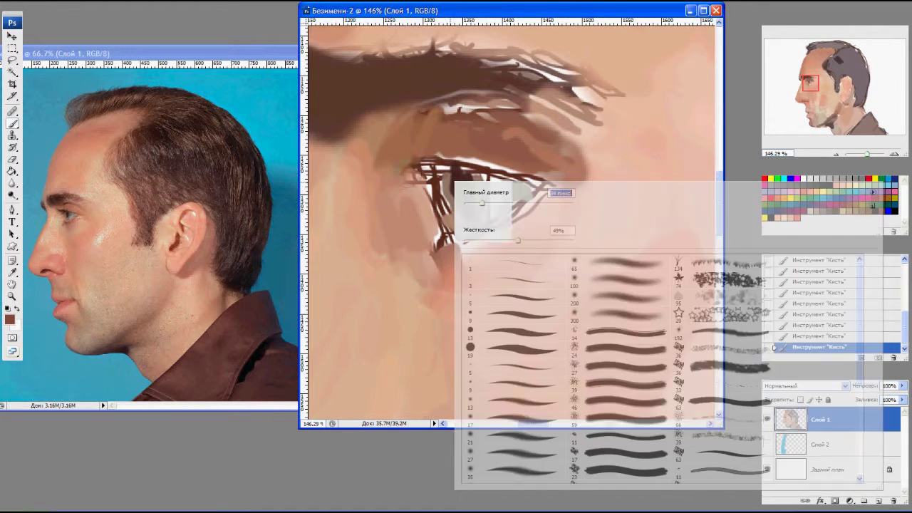
key("Return")
left_click_drag(424, 166, 417, 167)
right_click(418, 166)
key("Return")
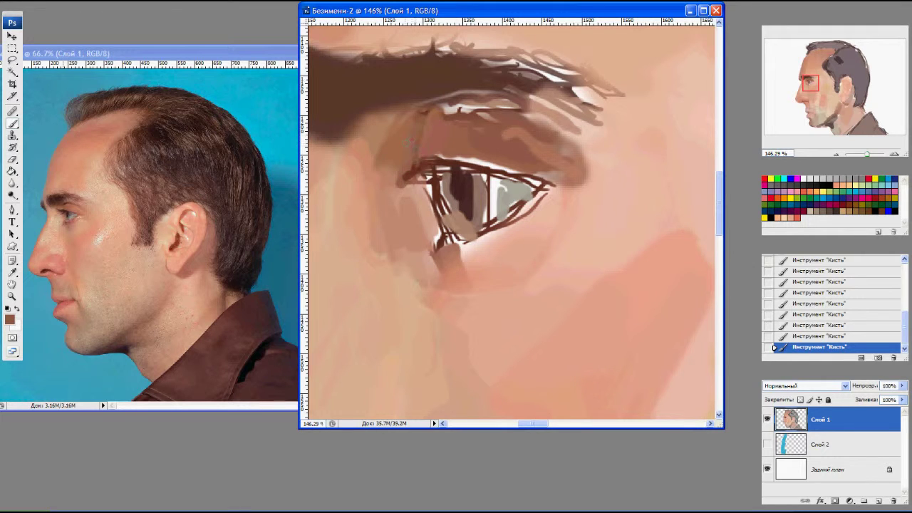
left_click(427, 107, "alt")
mouse_move(417, 121)
left_mouse_down()
mouse_move(456, 112)
mouse_move(413, 123)
mouse_move(441, 118)
mouse_move(520, 136)
left_mouse_up()
Add dark inner-corner marks, then lighten the white of the eye with light pink.
left_click_drag(506, 214, 497, 210)
mouse_move(391, 160)
left_mouse_down()
mouse_move(430, 161)
mouse_move(409, 174)
left_mouse_up()
scroll(511, 222, "down", 3)
scroll(511, 221, "down", 15)
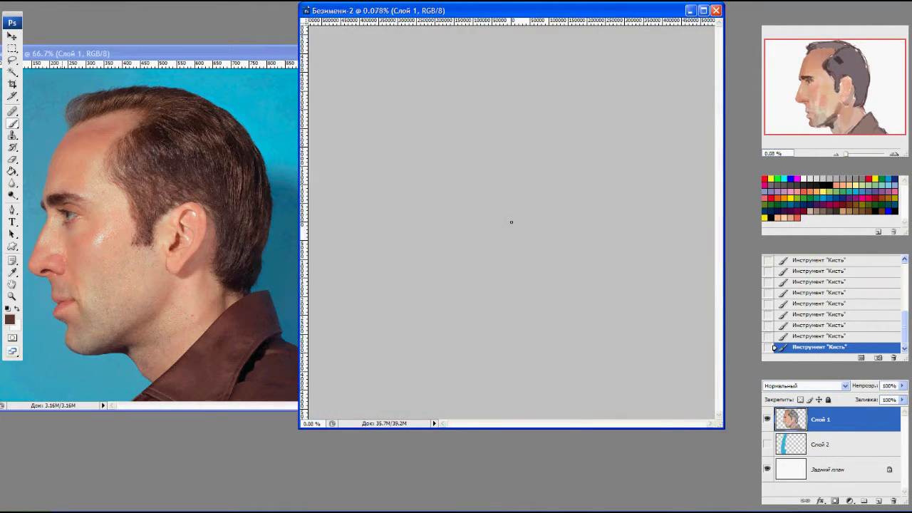
scroll(511, 222, "up", 15)
key("z")
key("ctrl+alt+z")
key("ctrl+alt+z")
key("ctrl+alt+z")
key("b")
key("ctrl+shift+z")
key("ctrl+shift+z")
key("ctrl+shift+z")
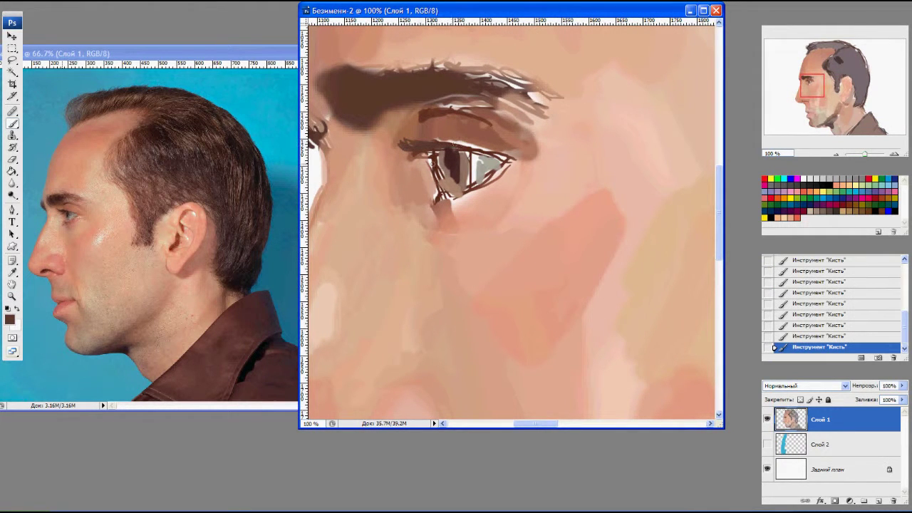
left_click(485, 204, "alt")
left_click_drag(487, 175, 507, 163)
Paint a light edge on the iris and pink skin along the lower eyelid.
right_click(479, 195)
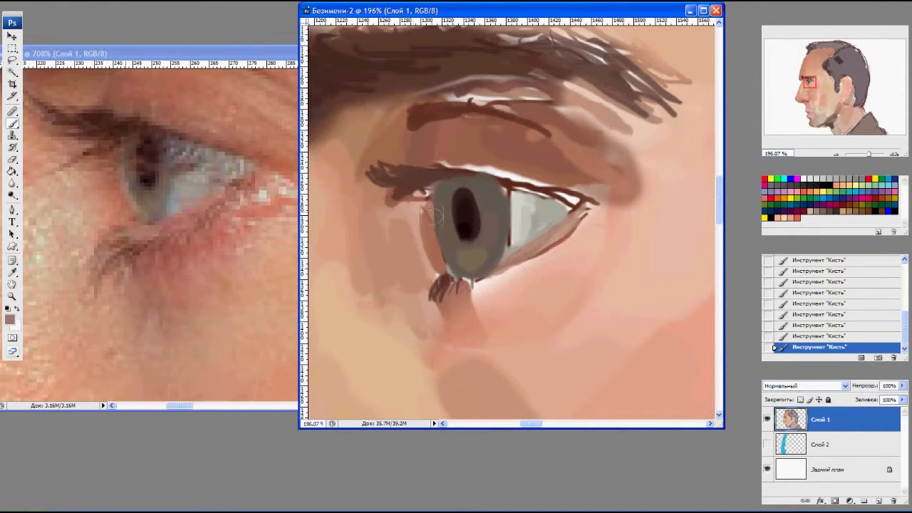
mouse_move(442, 199)
left_mouse_down()
mouse_move(436, 271)
mouse_move(452, 249)
left_mouse_up()
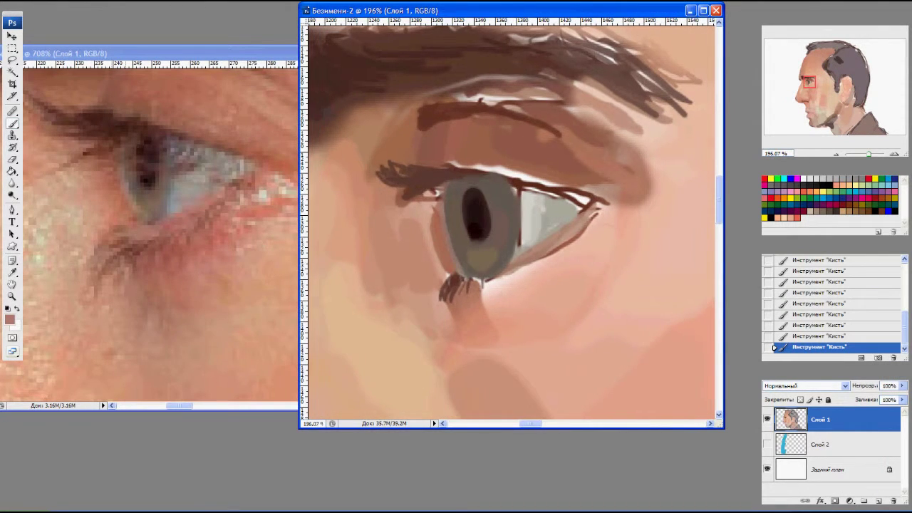
left_click_drag(449, 281, 431, 260)
mouse_move(528, 228)
left_mouse_down()
mouse_move(502, 256)
mouse_move(467, 260)
mouse_move(552, 236)
mouse_move(592, 187)
left_mouse_up()
left_click_drag(492, 278, 570, 232)
Trace a darker upper eyelid line over the iris toward the outer corner.
scroll(573, 227, "down", 4)
scroll(541, 213, "up", 4)
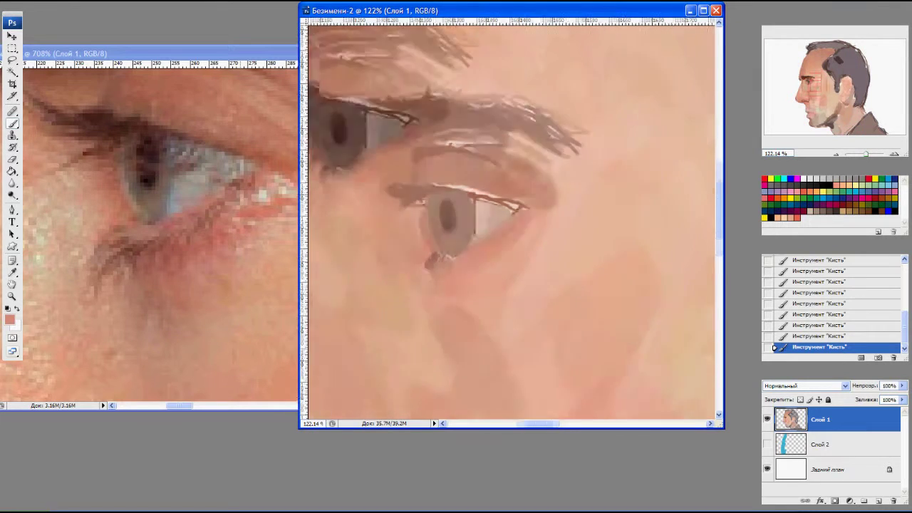
left_click_drag(459, 226, 563, 241)
left_click_drag(473, 225, 556, 239)
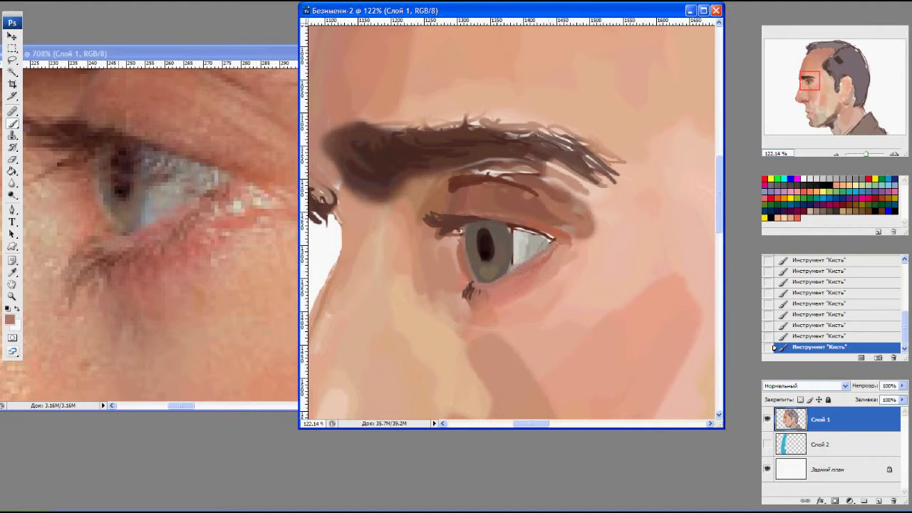
Add dark lower lash strokes and pinkish touches under the eye.
mouse_move(471, 290)
left_mouse_down()
mouse_move(461, 310)
mouse_move(499, 279)
left_mouse_up()
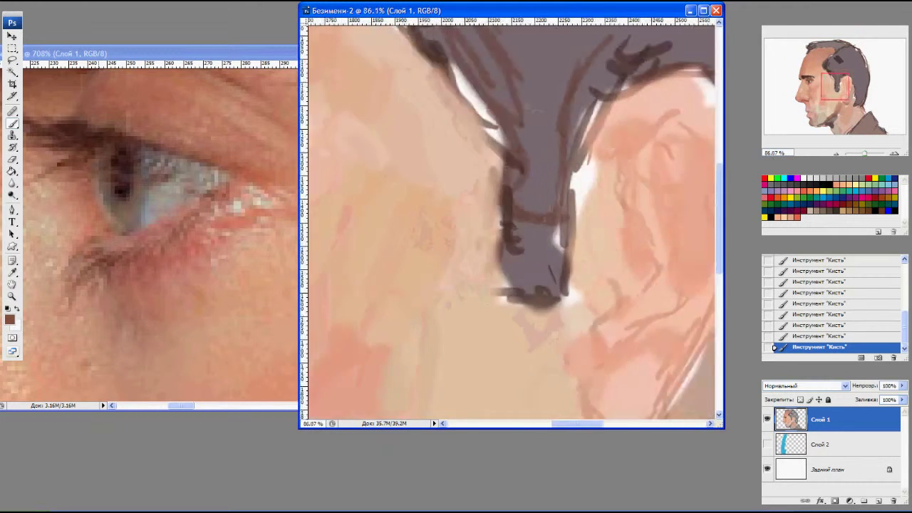
mouse_move(539, 249)
left_mouse_down()
mouse_move(535, 265)
mouse_move(515, 272)
mouse_move(520, 265)
mouse_move(490, 261)
left_mouse_up()
left_click(535, 241, "alt")
left_click(524, 248, "alt")
Deepen the upper lid with sampled dark brown strokes.
left_click(498, 204, "alt")
mouse_move(513, 179)
left_mouse_down()
mouse_move(476, 178)
mouse_move(475, 200)
left_mouse_up()
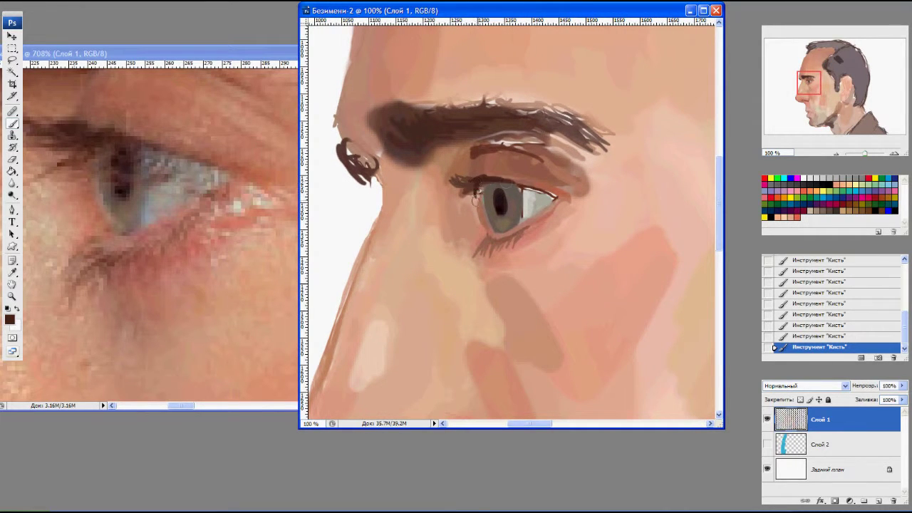
left_click(472, 166, "alt")
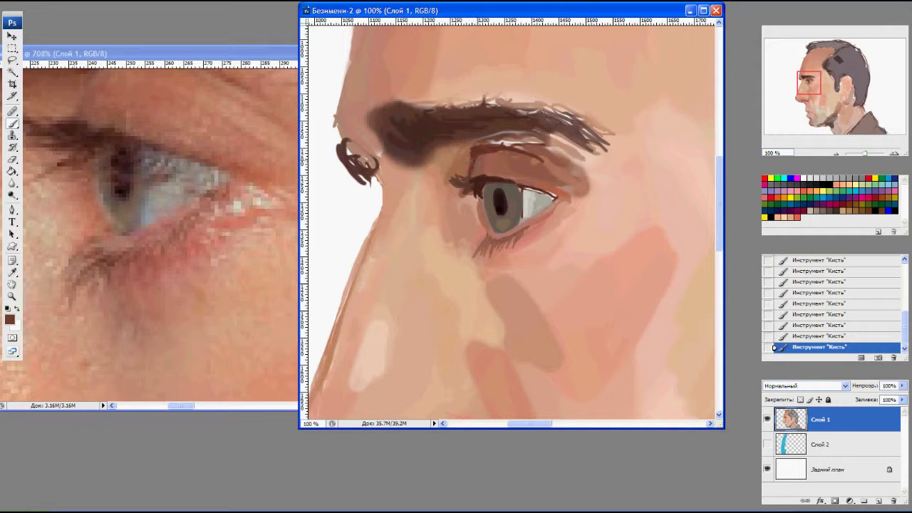
Toggle the last eye stroke off and on to compare, then fit the whole portrait on screen.
key("ctrl+alt+z")
key("ctrl+alt+z")
key("ctrl+shift+z")
key("ctrl+shift+z")
key("ctrl+alt+z")
key("ctrl+alt+z")
key("ctrl+alt+z")
key("ctrl+shift+z")
key("ctrl+shift+z")
key("ctrl+shift+z")
key("ctrl+alt+z")
key("ctrl+shift+z")
key("ctrl+alt+z")
key("ctrl+alt+z")
key("ctrl+shift+z")
key("ctrl+shift+z")
key("ctrl+alt+z")
key("ctrl+shift+z")
key("ctrl+alt+z")
key("ctrl+alt+z")
key("ctrl+shift+z")
key("ctrl+shift+z")
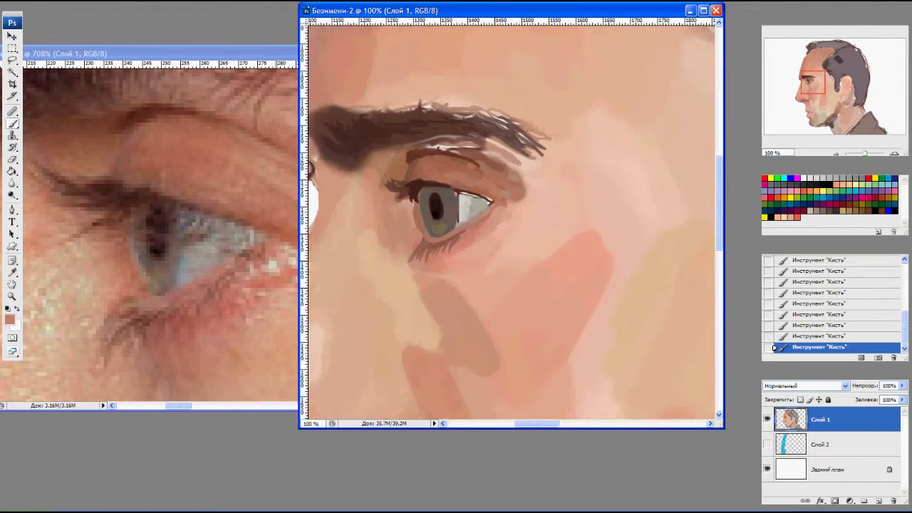
key("ctrl+0")
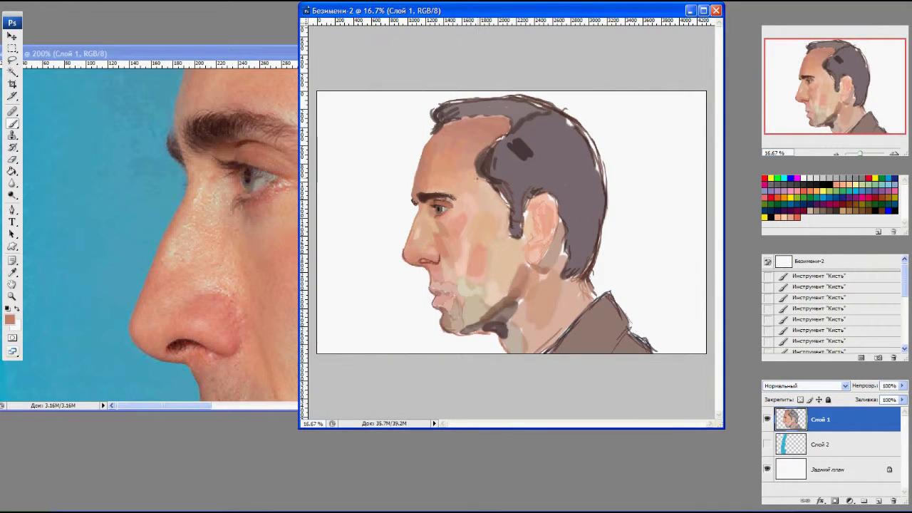
Lasso and shift the chin into place, then paint over its white seam line.
key("l")
mouse_move(422, 305)
left_mouse_down()
mouse_move(449, 318)
mouse_move(443, 306)
mouse_move(463, 305)
left_mouse_up()
key("ctrl+d")
key("b")
mouse_move(453, 312)
left_mouse_down()
mouse_move(465, 306)
mouse_move(466, 270)
left_mouse_up()
Resize the brush and redden the lips with a sampled reddish-brown.
right_click(463, 307)
key("Return")
left_click(462, 285, "alt")
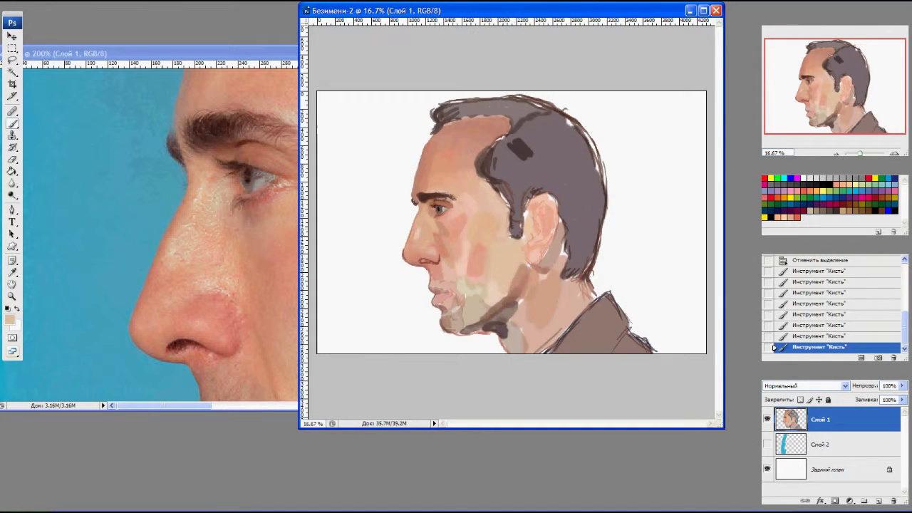
left_click(474, 171, "alt")
left_click(438, 220, "alt")
left_click_drag(436, 228, 440, 231)
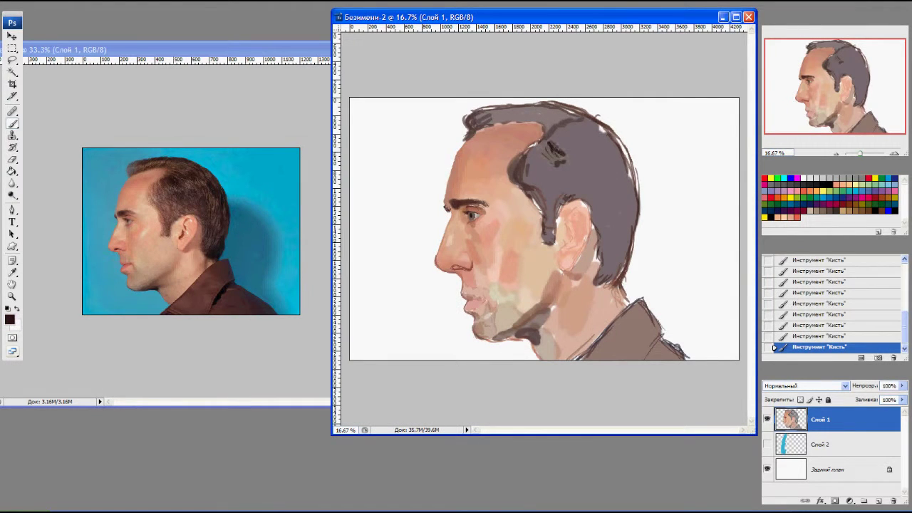
Paint dark and lighter brown strokes in the crown and dark hair behind the ear.
left_click_drag(545, 146, 580, 174)
left_click(503, 170, "alt")
left_click_drag(515, 168, 546, 151)
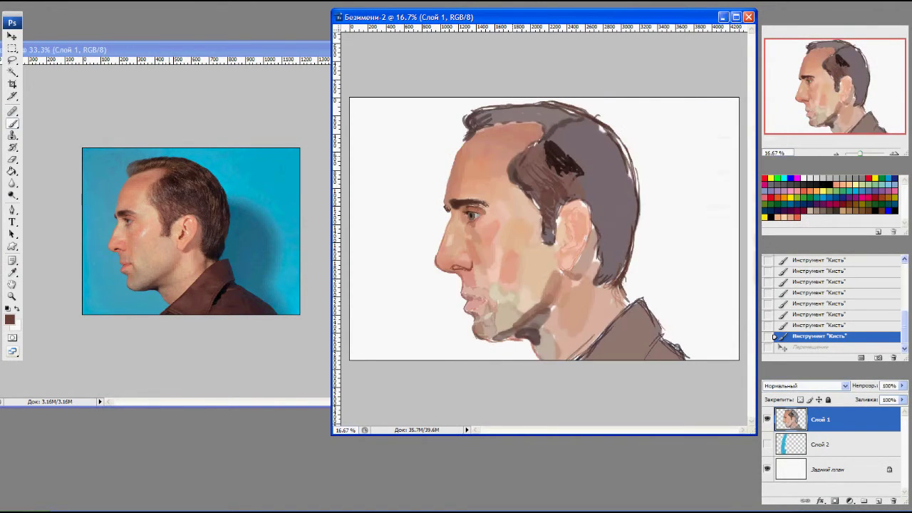
left_click_drag(536, 196, 538, 241)
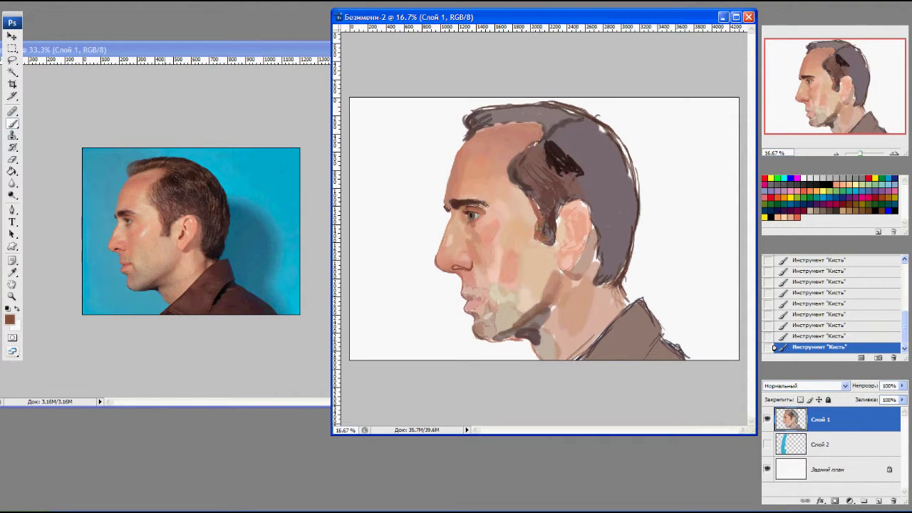
Hatch dark brown strokes across the upper and back hair down toward the neck.
mouse_move(572, 161)
left_mouse_down()
mouse_move(597, 200)
mouse_move(630, 203)
mouse_move(571, 155)
mouse_move(617, 142)
left_mouse_up()
mouse_move(555, 132)
left_mouse_down()
mouse_move(578, 161)
mouse_move(581, 129)
mouse_move(610, 119)
left_mouse_up()
mouse_move(597, 201)
left_mouse_down()
mouse_move(607, 241)
mouse_move(634, 245)
left_mouse_up()
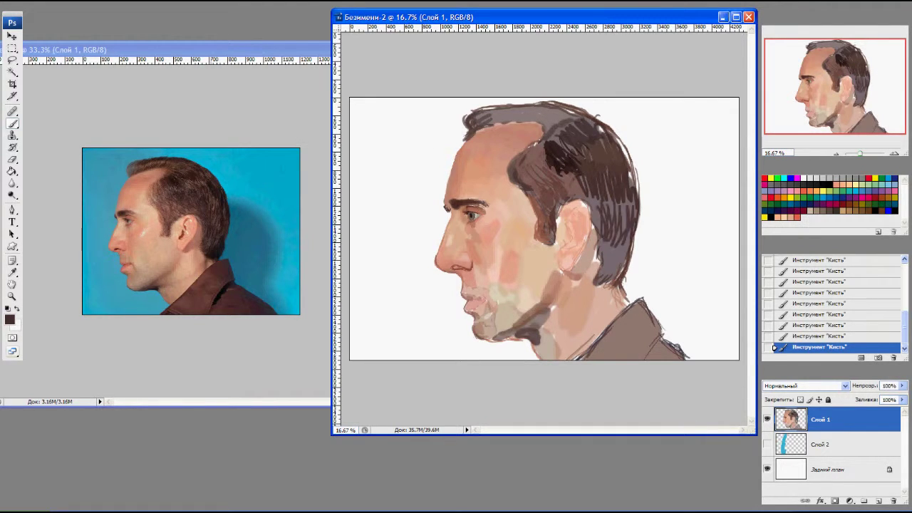
left_click_drag(589, 207, 629, 226)
mouse_move(631, 194)
left_mouse_down()
mouse_move(632, 218)
mouse_move(600, 282)
left_mouse_up()
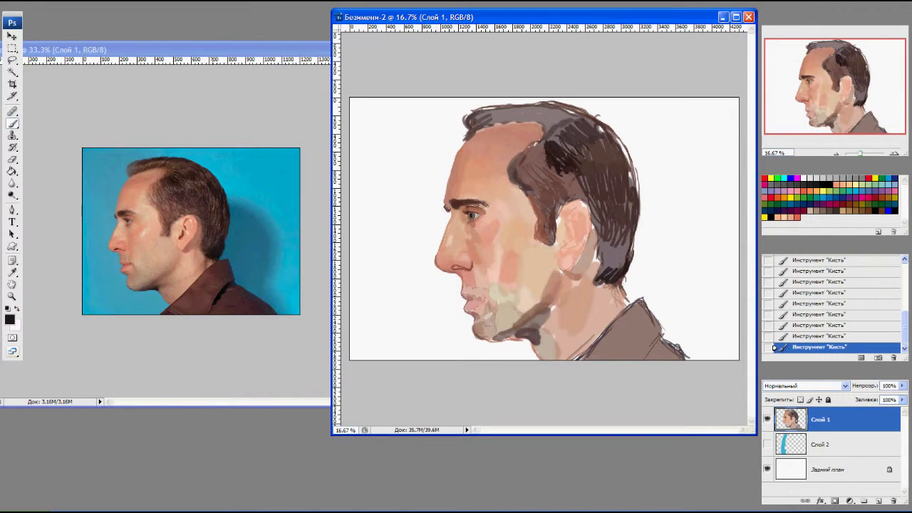
left_click_drag(638, 224, 618, 282)
mouse_move(636, 208)
left_mouse_down()
mouse_move(623, 266)
mouse_move(599, 276)
left_mouse_up()
Sample hair shades and paint dark brown with a light touch along the top of the hair.
left_click(586, 249, "alt")
left_click(607, 249, "alt")
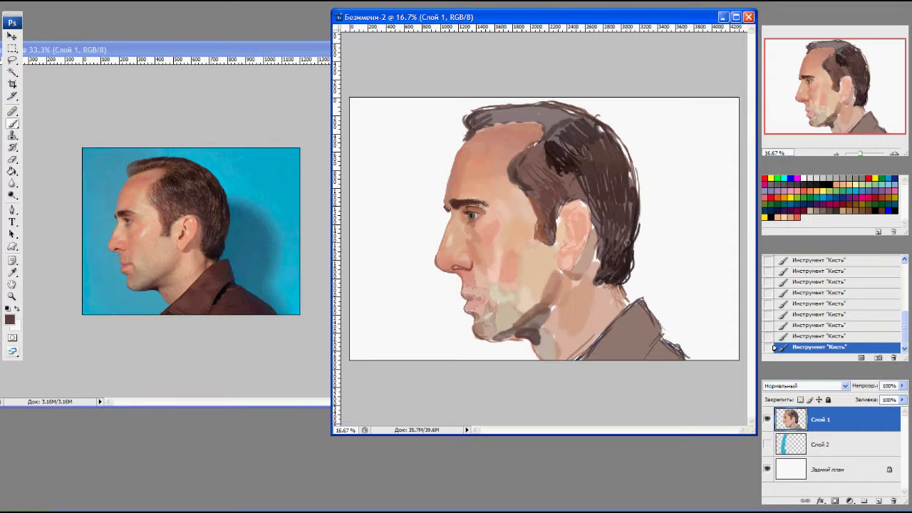
mouse_move(482, 129)
left_mouse_down()
mouse_move(552, 120)
mouse_move(475, 111)
mouse_move(578, 114)
mouse_move(525, 112)
mouse_move(552, 113)
mouse_move(563, 144)
mouse_move(517, 181)
mouse_move(524, 190)
left_mouse_up()
left_click(498, 128, "alt")
left_click(549, 116, "alt")
Add more dark hair strokes and cover the dark hair edge with skin tone.
left_click(568, 147, "alt")
left_click(535, 143, "alt")
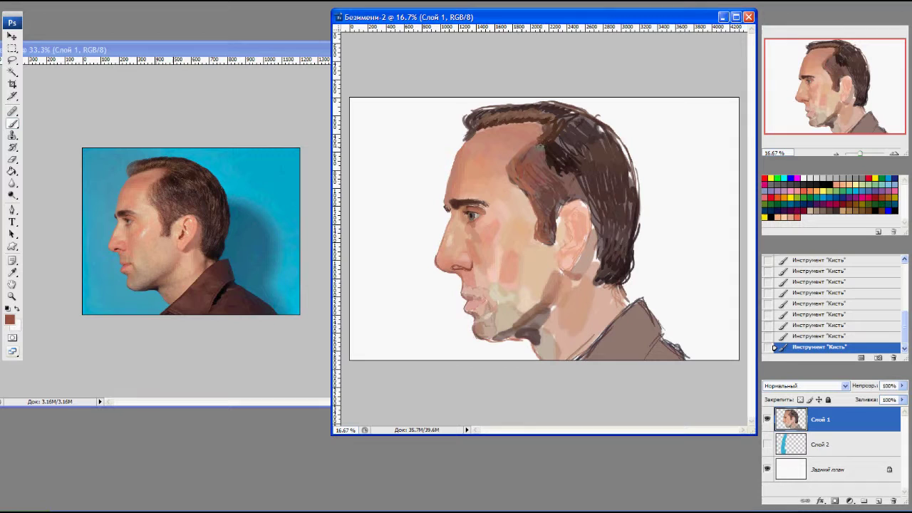
left_click_drag(536, 147, 582, 198)
left_click(574, 176, "alt")
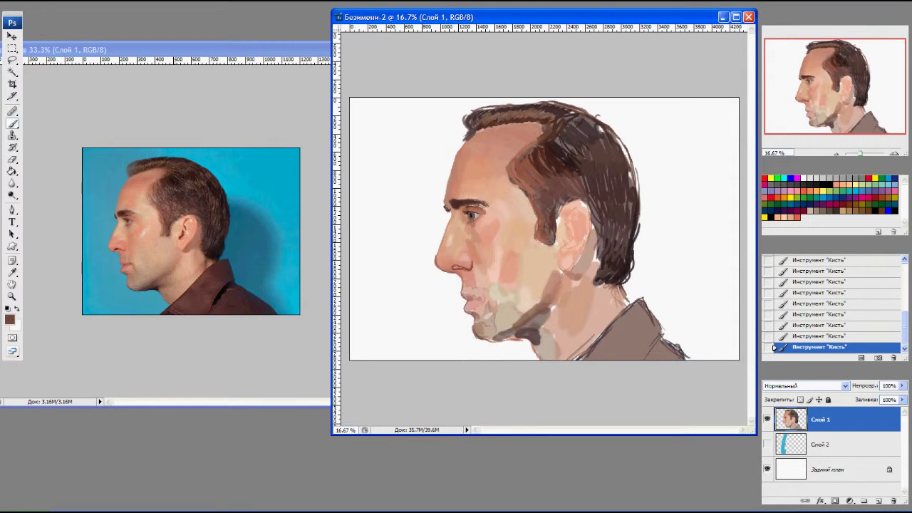
left_click(562, 154, "alt")
Paint dark brown strokes in the back hair and add light brown highlights.
mouse_move(567, 139)
left_mouse_down()
mouse_move(599, 114)
mouse_move(622, 213)
mouse_move(630, 173)
mouse_move(587, 140)
mouse_move(552, 192)
left_mouse_up()
left_click(622, 224, "alt")
left_click(604, 196, "alt")
left_click(473, 189, "alt")
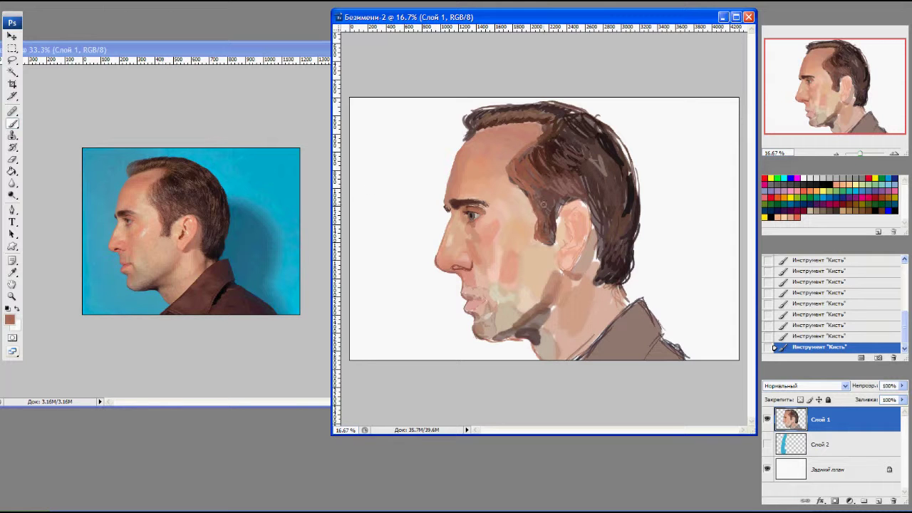
Dab skin tone beside the eye and paint a darker reddish stroke across the forehead.
left_click(496, 194, "alt")
right_click(481, 194)
key("Return")
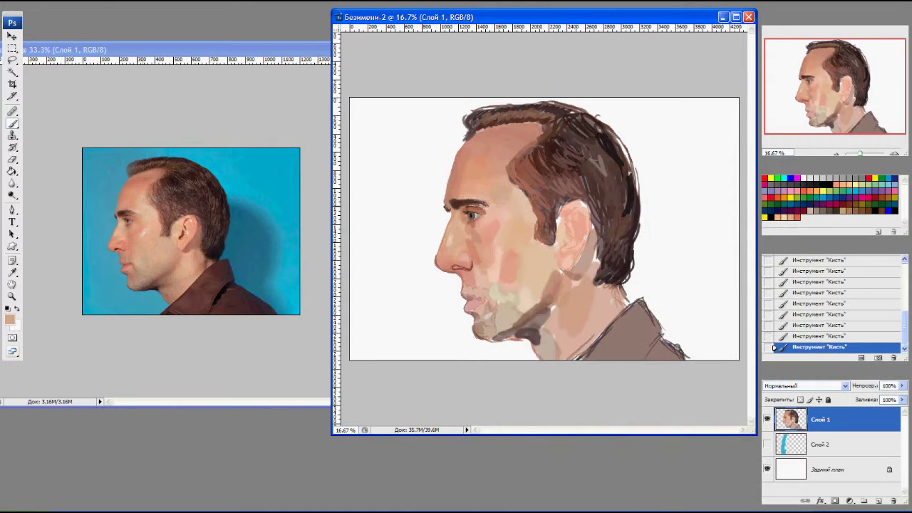
left_click(490, 201)
left_click(530, 154, "alt")
left_click(502, 140, "alt")
left_click_drag(501, 143, 472, 147)
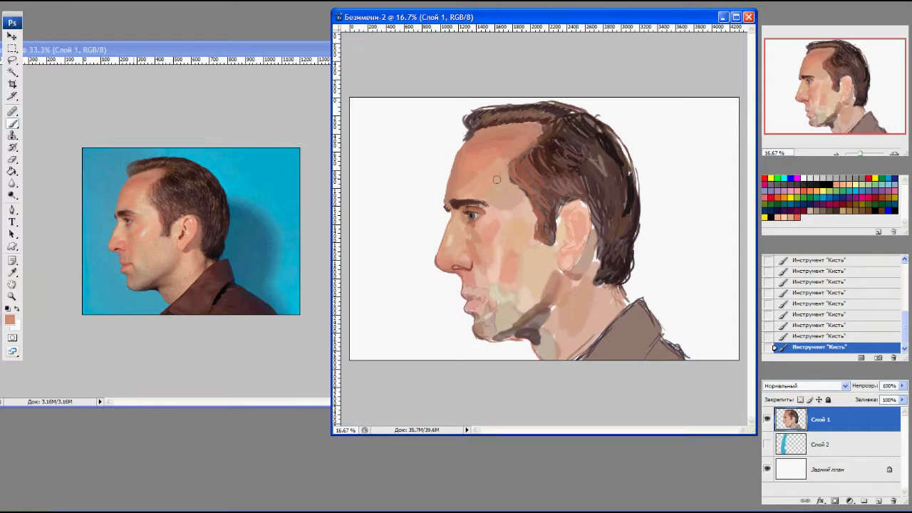
Darken the cheek below the eye, the lower cheek and the jaw, with a pinkish cheek stroke.
left_click_drag(478, 256, 482, 226)
left_click_drag(513, 278, 531, 310)
left_click_drag(541, 265, 534, 300)
mouse_move(535, 242)
left_mouse_down()
mouse_move(549, 275)
mouse_move(521, 272)
left_mouse_up()
left_click_drag(521, 228, 531, 203)
Sample face tones and shade the chin and jaw with darker stubble dabs.
left_click(511, 258, "alt")
left_click(539, 248, "alt")
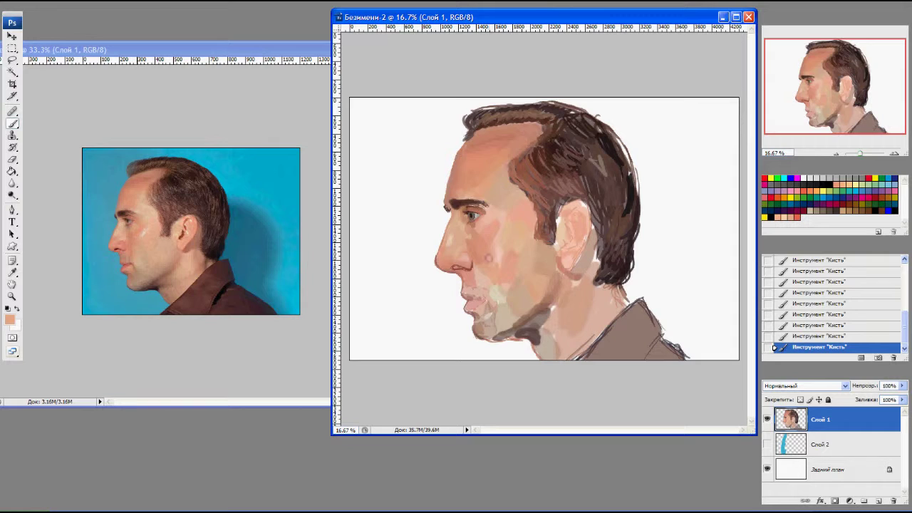
left_click(483, 214, "alt")
left_click(485, 211, "alt")
left_click(450, 247, "alt")
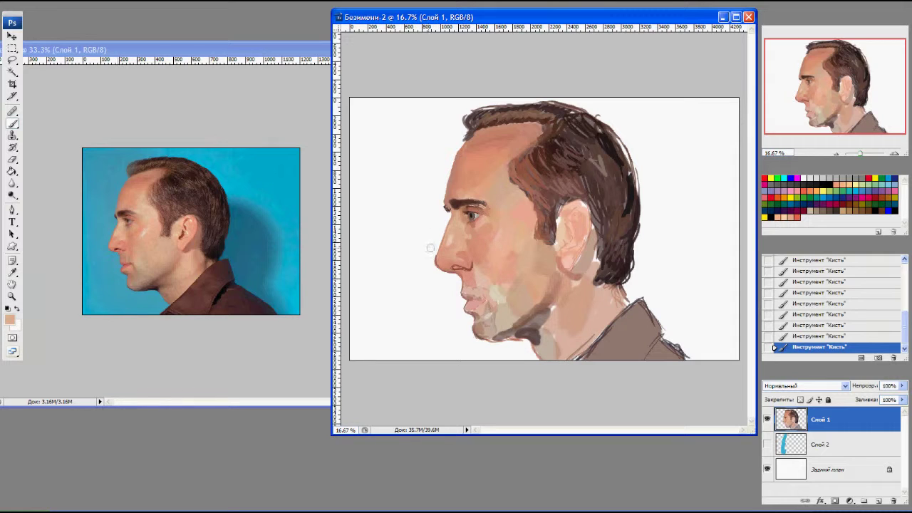
left_click(489, 279, "alt")
mouse_move(483, 294)
left_mouse_down()
mouse_move(488, 317)
mouse_move(497, 313)
mouse_move(508, 332)
mouse_move(517, 327)
mouse_move(511, 308)
left_mouse_up()
left_click(501, 310, "alt")
left_click(519, 298, "alt")
left_click(507, 298, "alt")
left_click(490, 288, "alt")
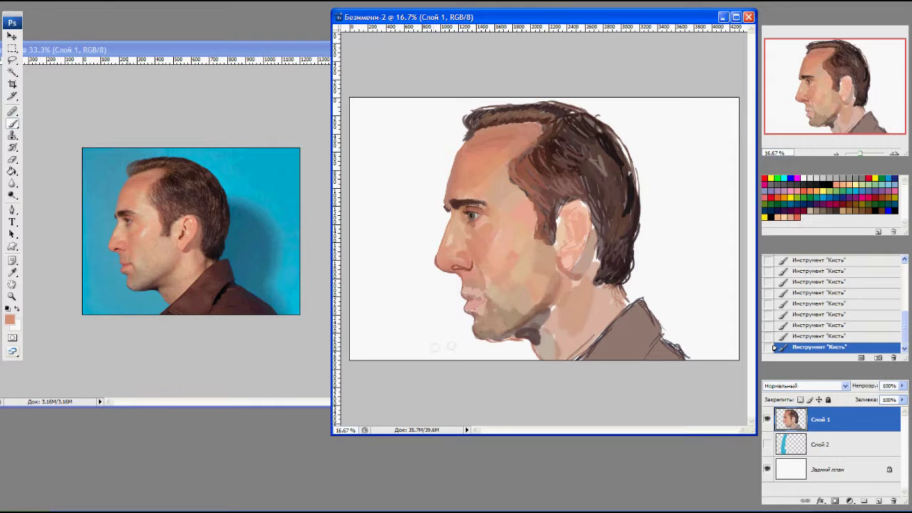
Paint a dark orange-brown stroke inside the ear and lighter strokes near its top.
left_click_drag(566, 235, 561, 252)
left_click(574, 214, "alt")
left_click_drag(582, 208, 567, 224)
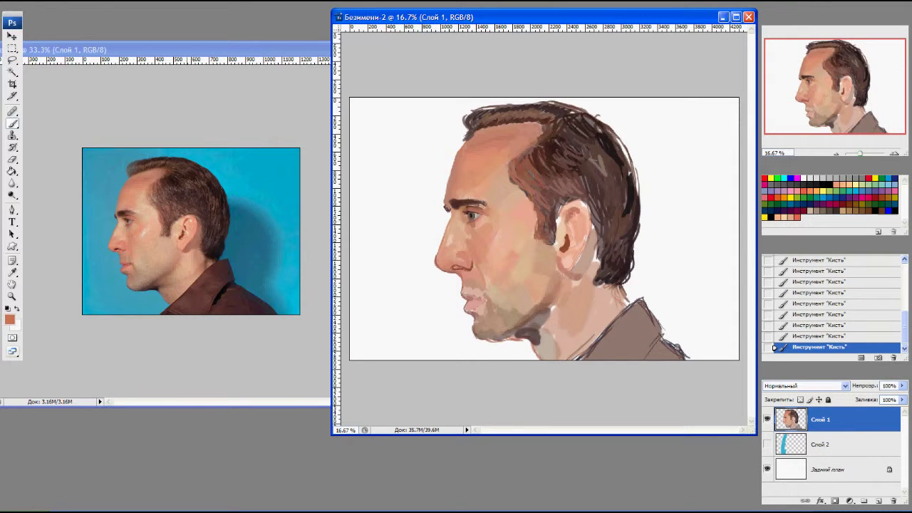
left_click(572, 218, "alt")
left_click(494, 231, "alt")
left_click_drag(398, 246, 408, 258)
Undo the test stroke and paint blue over all the white background on layer Слой 2.
key("ctrl+z")
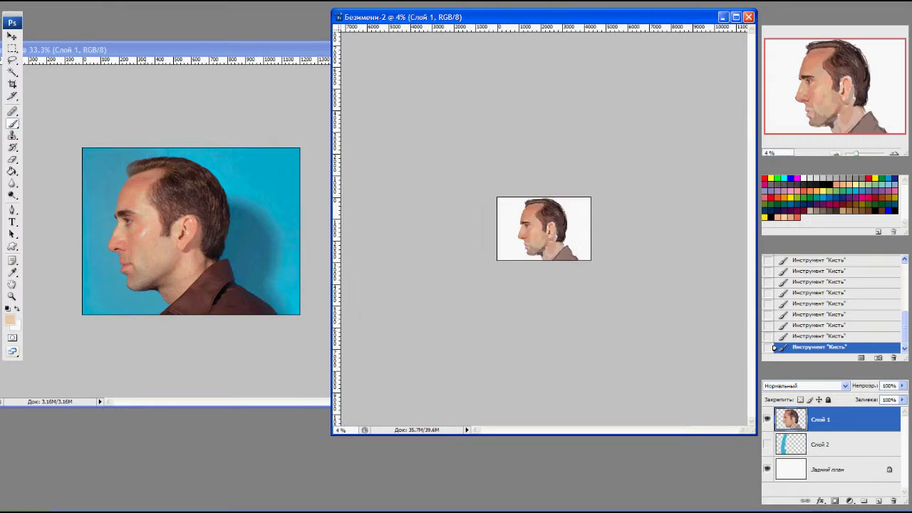
key("alt+bracketleft")
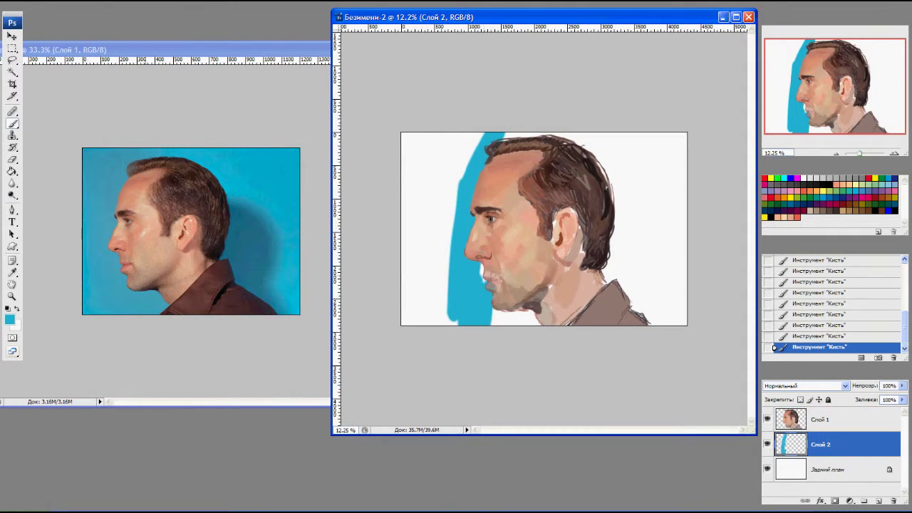
left_click_drag(493, 310, 507, 321)
mouse_move(456, 136)
left_mouse_down()
mouse_move(409, 203)
mouse_move(428, 317)
left_mouse_up()
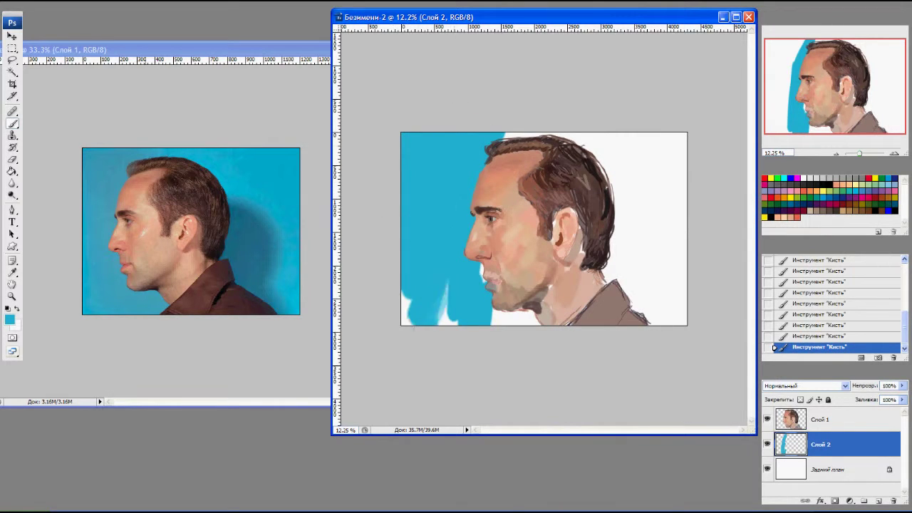
left_click_drag(438, 285, 410, 321)
left_click_drag(491, 313, 541, 324)
mouse_move(502, 136)
left_mouse_down()
mouse_move(684, 153)
mouse_move(613, 281)
mouse_move(669, 321)
mouse_move(627, 228)
left_mouse_up()
left_click_drag(627, 171, 662, 270)
left_click_drag(684, 214, 663, 160)
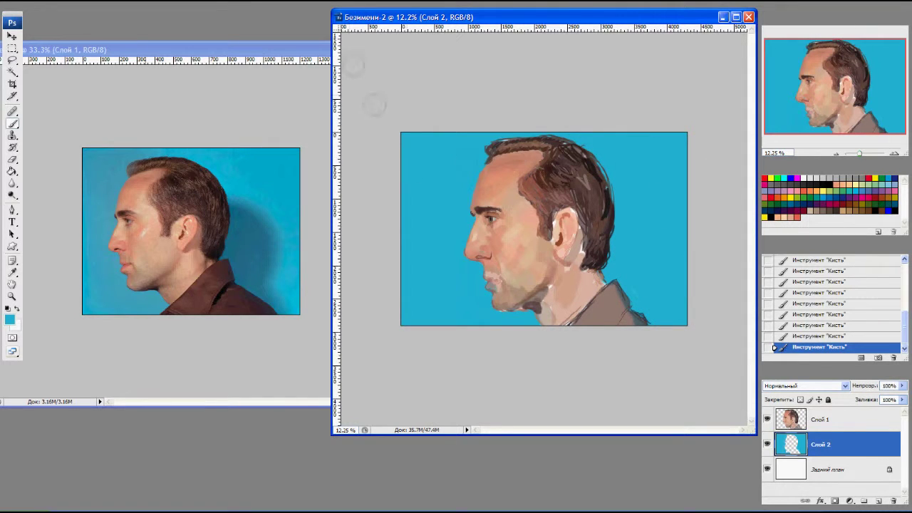
key("alt+bracketright")
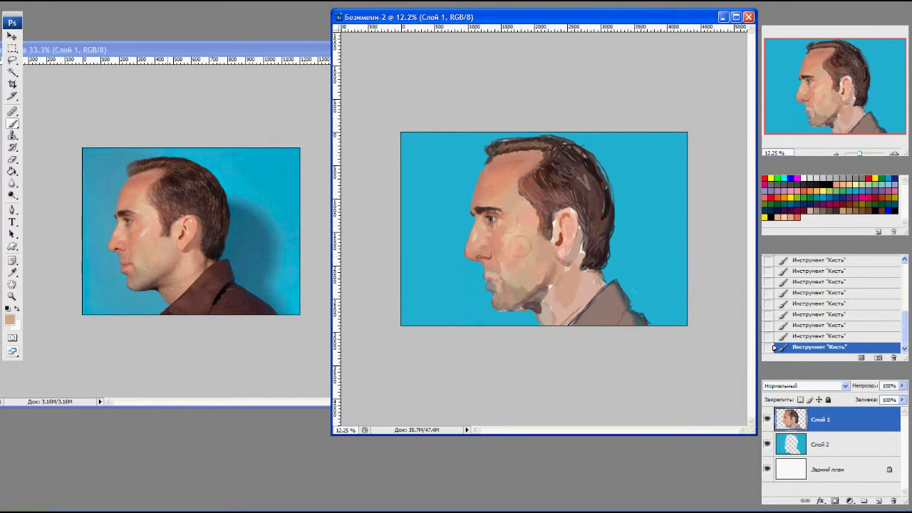
Sample face tones and dab pinkish skin below the cheekbone.
left_click(509, 178, "alt")
left_click(486, 242, "alt")
left_click(513, 260)
left_click(552, 296, "alt")
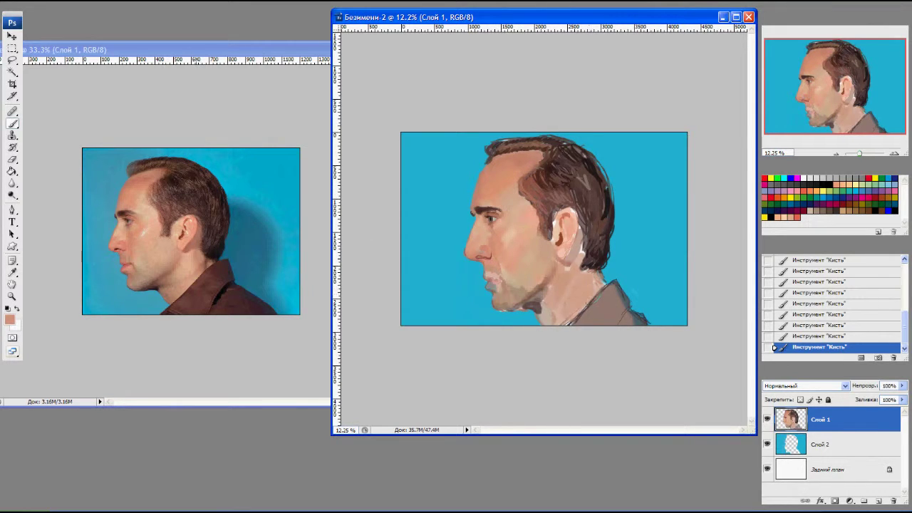
left_click(552, 299, "alt")
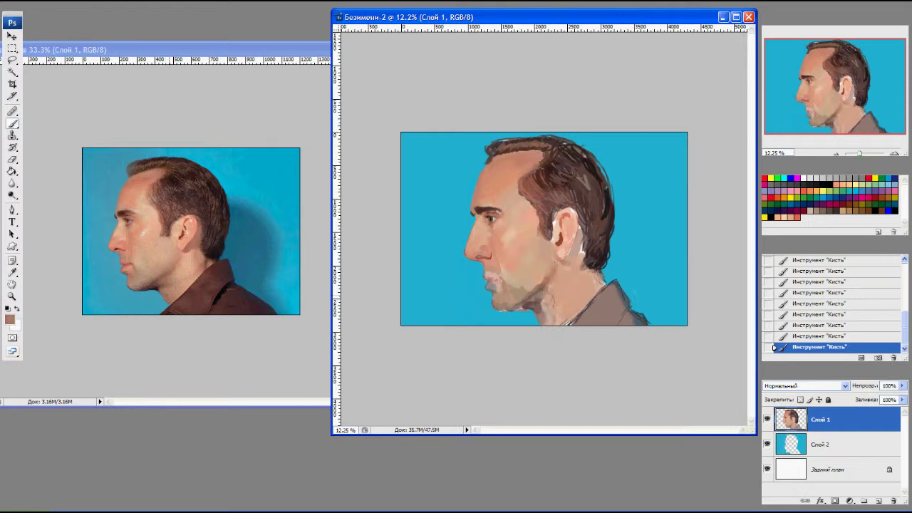
left_click(481, 242, "alt")
Adjust the brush preset and pick darker reddish and lighter salmon skin tones.
right_click(498, 231)
left_click(499, 231, "alt")
right_click(499, 231)
key("Return")
left_click(493, 275, "alt")
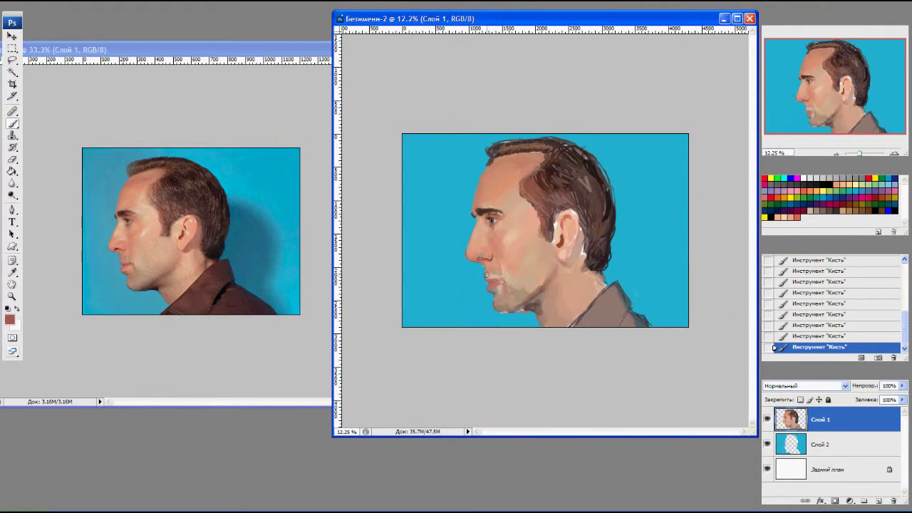
left_click(493, 276, "alt")
Sample tones near the ear and chin and add small dabs on the chin.
left_click(539, 280, "alt")
left_click(542, 271, "alt")
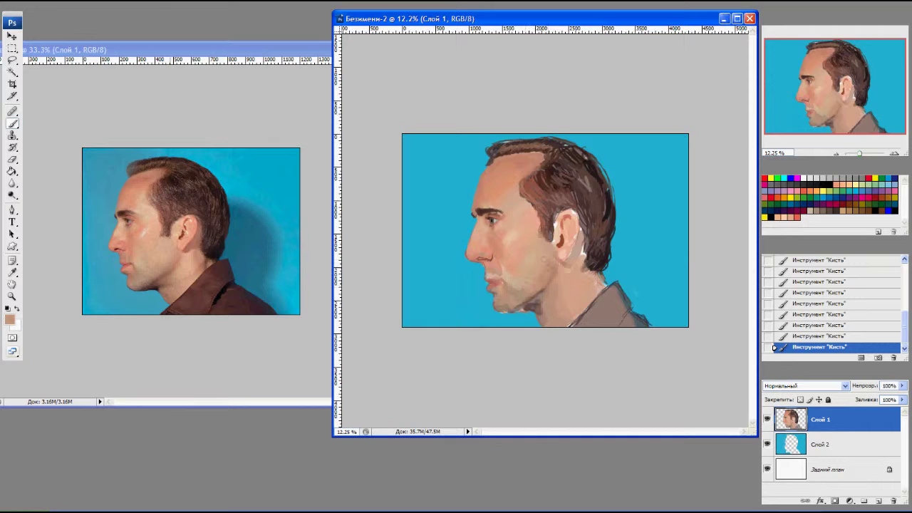
left_click(490, 283, "alt")
left_click(507, 305, "alt")
left_click(509, 299, "alt")
left_click(512, 297)
left_click(520, 290, "alt")
Cover the white highlight behind the ear with a darker reddish skin tone.
left_click(571, 257, "alt")
left_click(580, 221, "alt")
left_click_drag(578, 235, 573, 262)
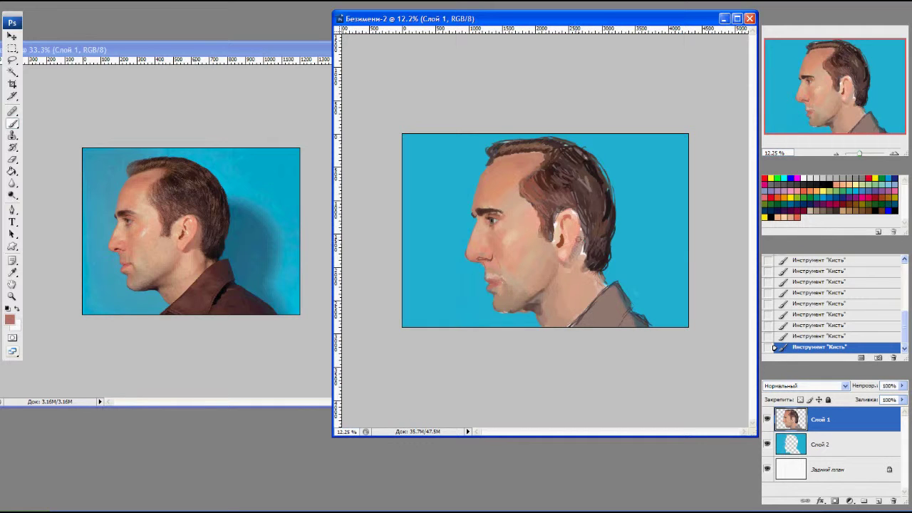
left_click(603, 239, "alt")
left_click(607, 235, "alt")
Sample reddish-brown and salmon skin colours from around the eye and cheek.
left_click(502, 214, "alt")
left_click(492, 221, "alt")
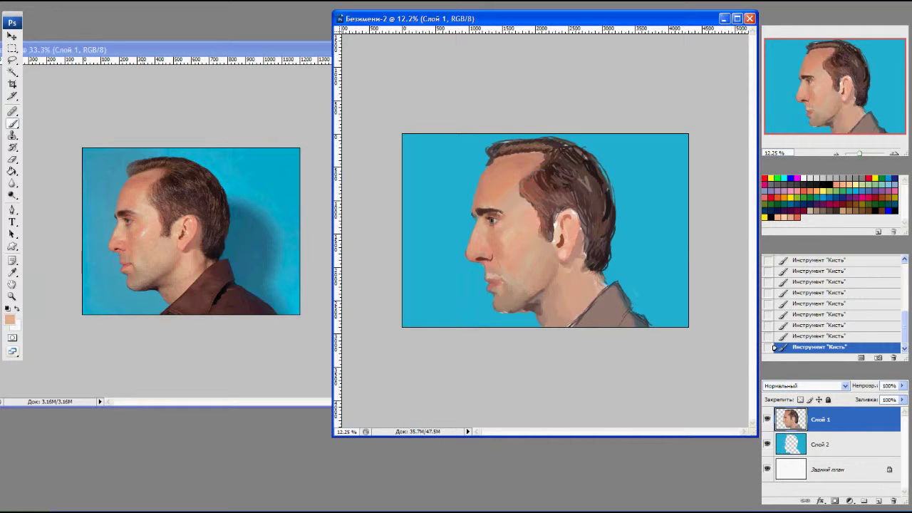
left_click(507, 238, "alt")
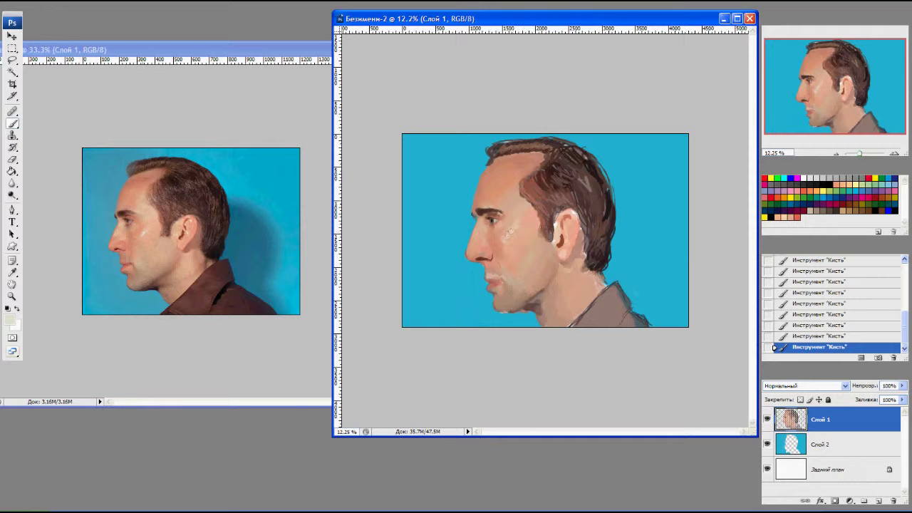
left_click(507, 235, "alt")
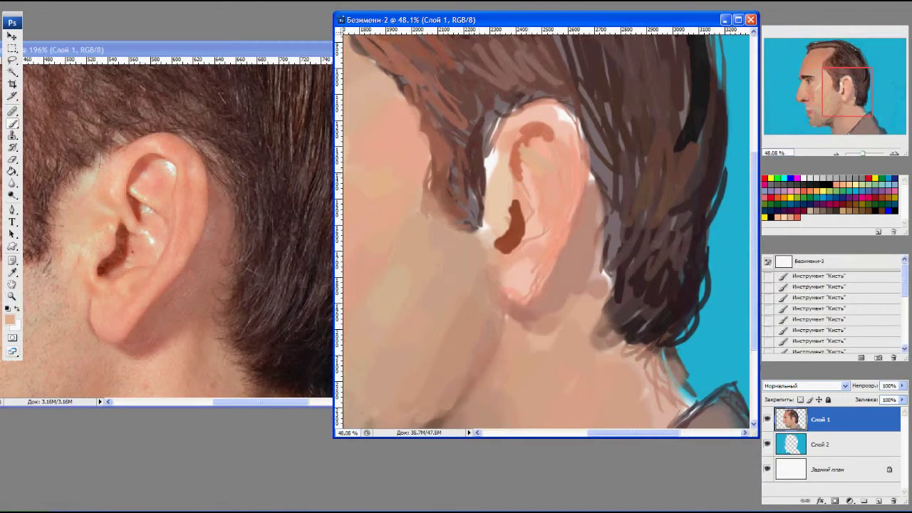
Repaint the ear's right rim in pink and its lower edge and lobe in pale pink.
right_click(482, 175)
key("Return")
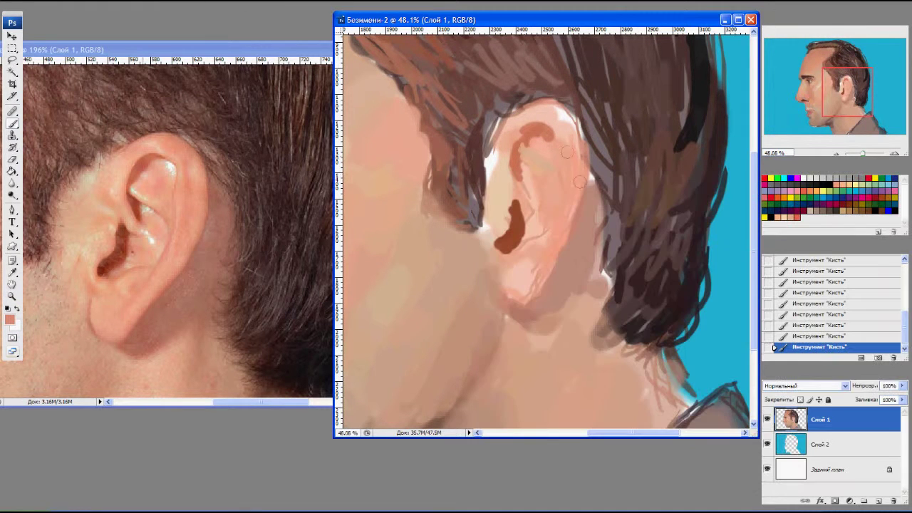
left_click_drag(585, 187, 550, 263)
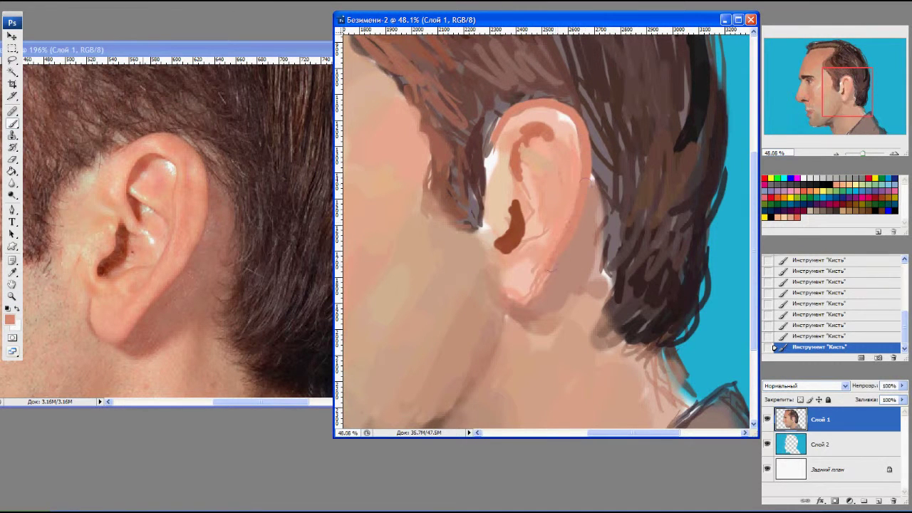
left_click(498, 282, "alt")
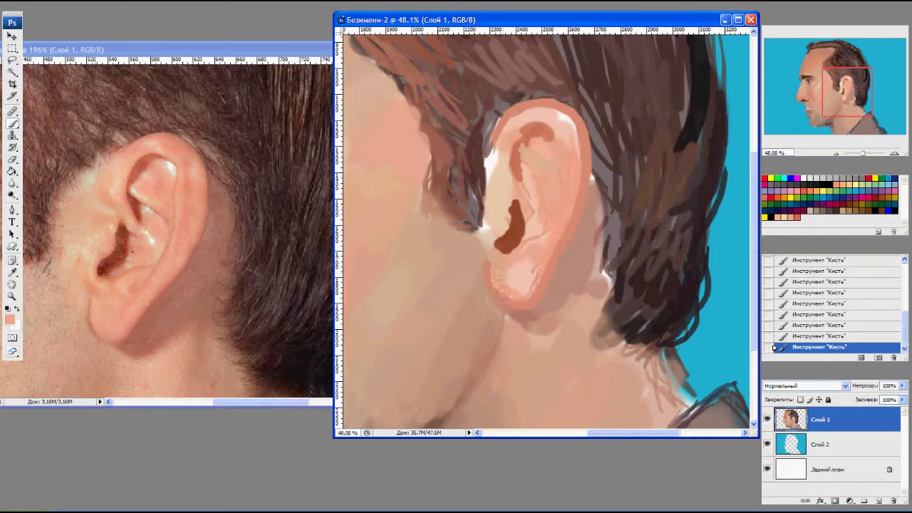
left_click_drag(483, 267, 491, 333)
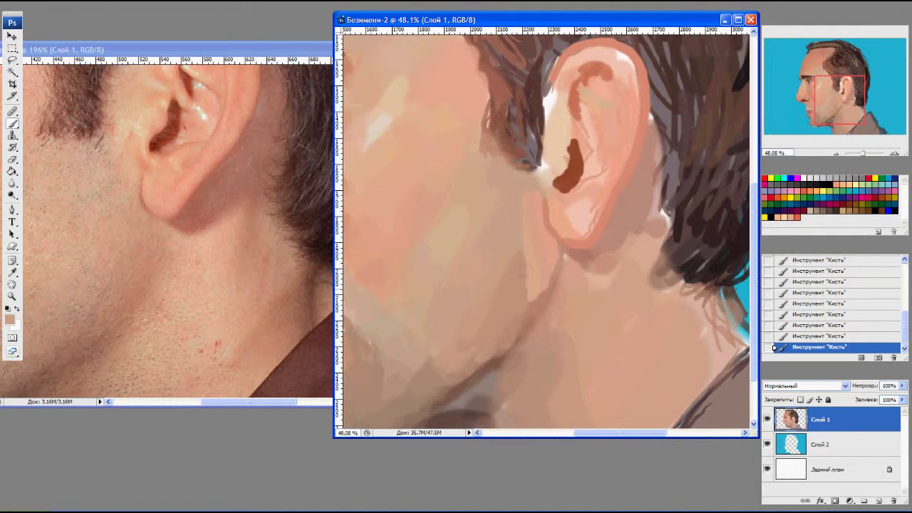
Sample a darker cheek tone and add a dark reddish-brown stroke inside the ear.
left_click(531, 274, "ctrl")
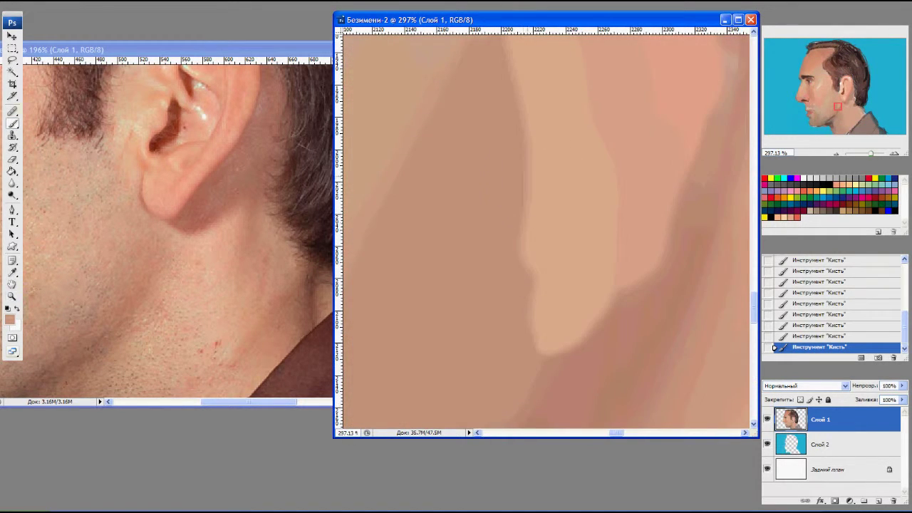
key("ctrl+minus")
key("ctrl+minus")
key("ctrl+minus")
key("ctrl+minus")
key("ctrl+minus")
left_click(542, 258, "alt")
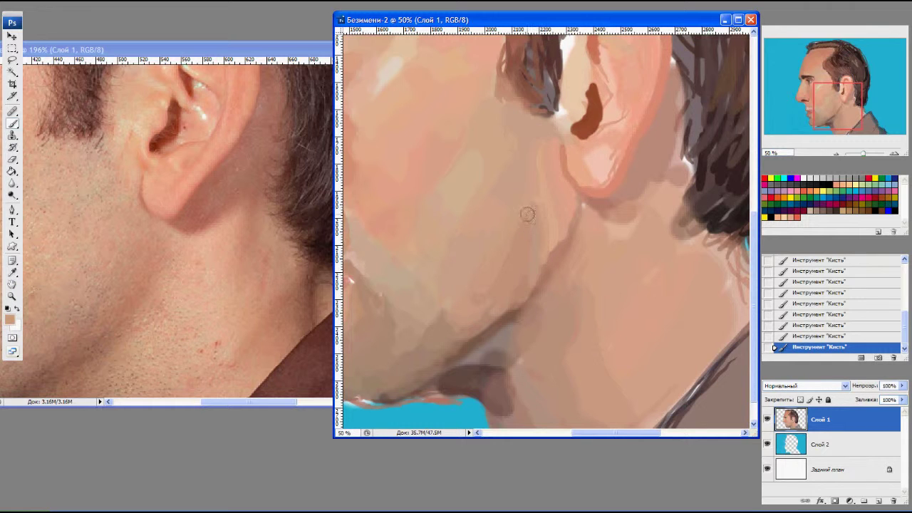
left_click_drag(537, 219, 487, 312)
left_click(508, 243, "alt")
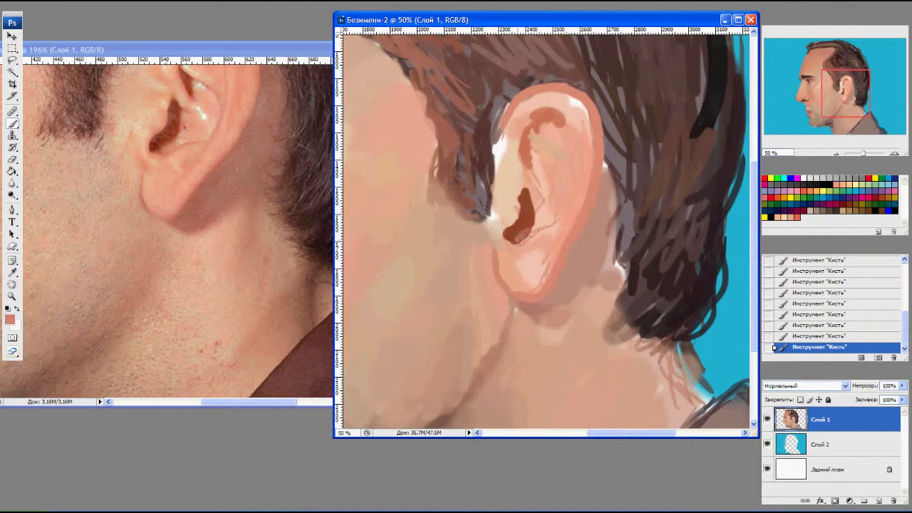
mouse_move(541, 213)
left_mouse_down()
mouse_move(535, 246)
mouse_move(525, 189)
mouse_move(528, 200)
left_mouse_up()
Lighten the ear's dark hollow, lobe and antihelix with a light skin tone.
left_click(491, 185, "alt")
left_click(500, 200, "alt")
left_click_drag(523, 235, 522, 231)
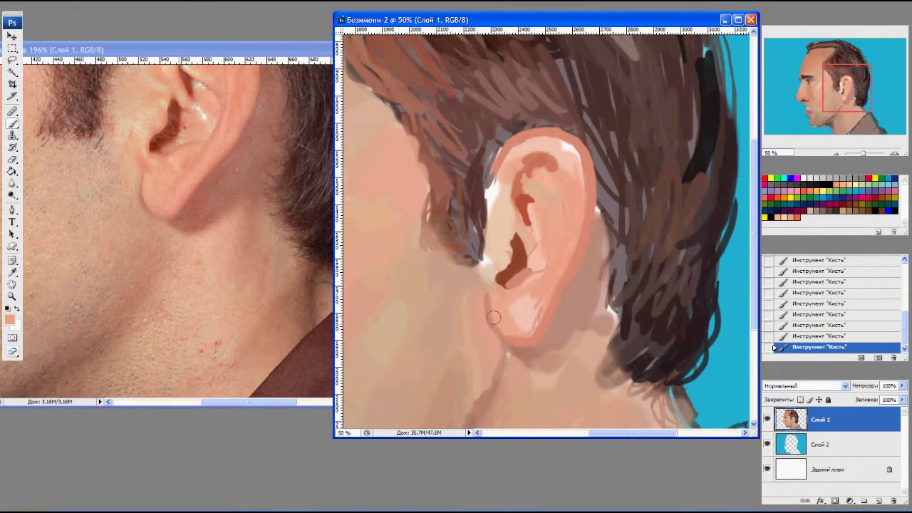
mouse_move(501, 311)
left_mouse_down()
mouse_move(575, 207)
mouse_move(558, 238)
left_mouse_up()
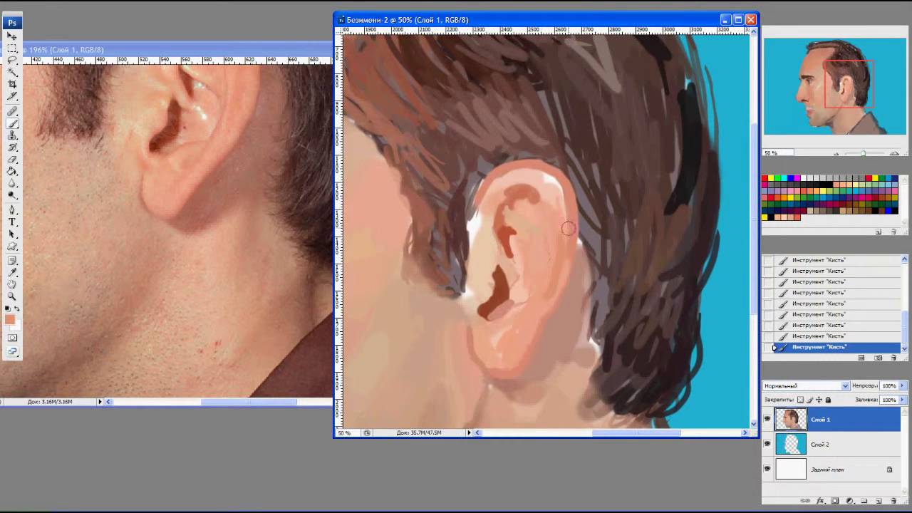
Darken the inside of the ear canal with a reddish tone, sampling beige and reddish-brown.
left_click(502, 259, "alt")
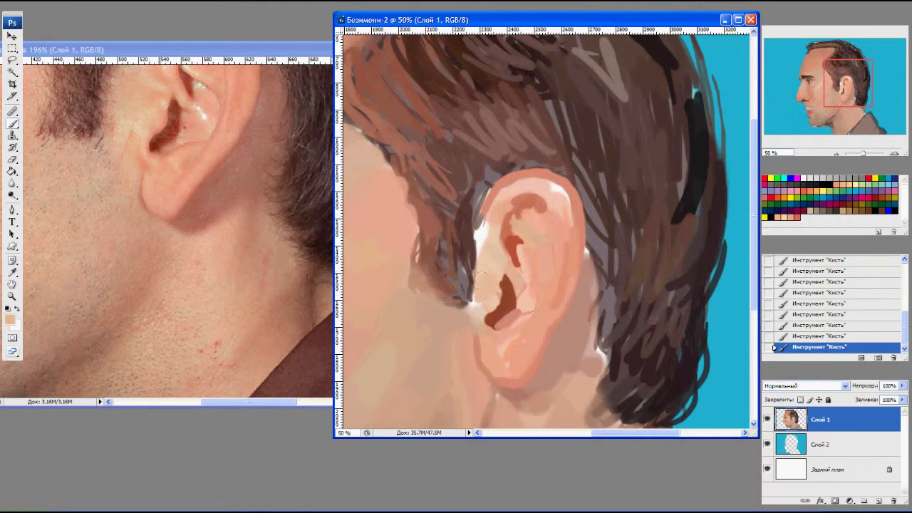
left_click(495, 291, "alt")
left_click_drag(494, 291, 486, 314)
left_click(517, 291, "alt")
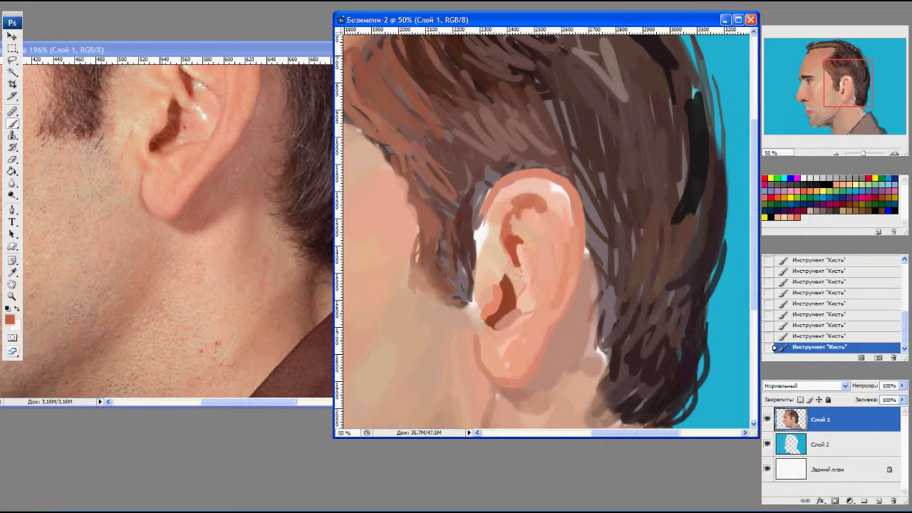
left_click(495, 305, "alt")
scroll(498, 303, "up", 5)
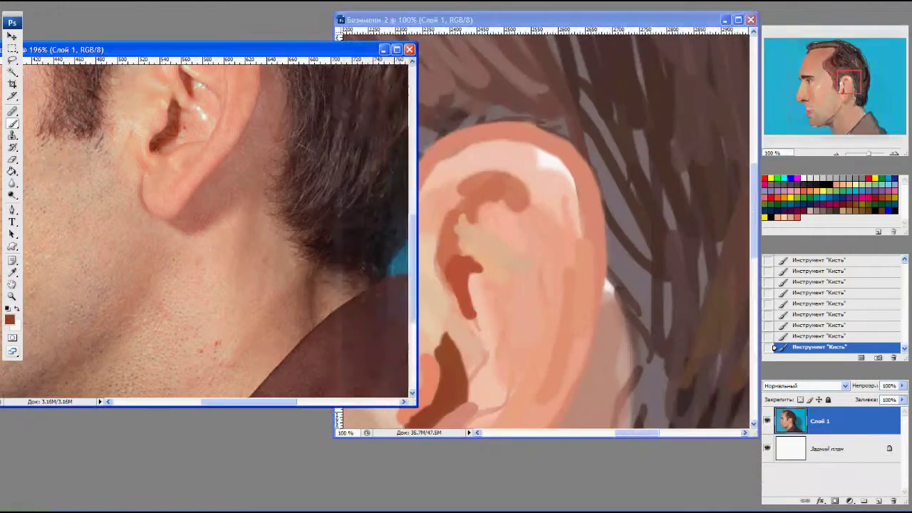